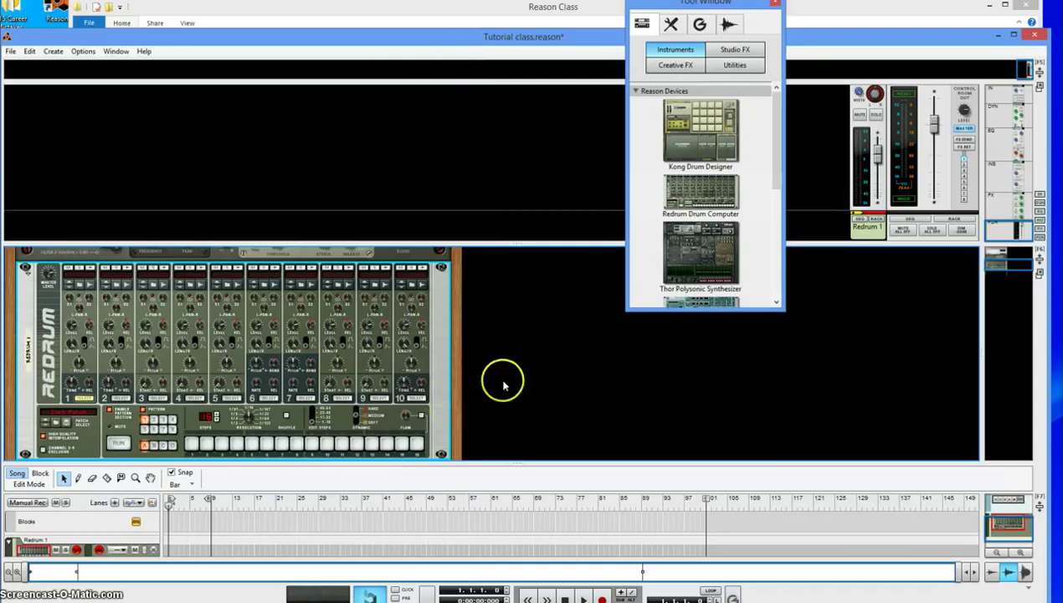
- Enlarge the rack view so the Pulveriser and the full Redrum drum computer are visible
scroll(549, 251, "up", 3)
left_click_drag(548, 243, 567, 176)
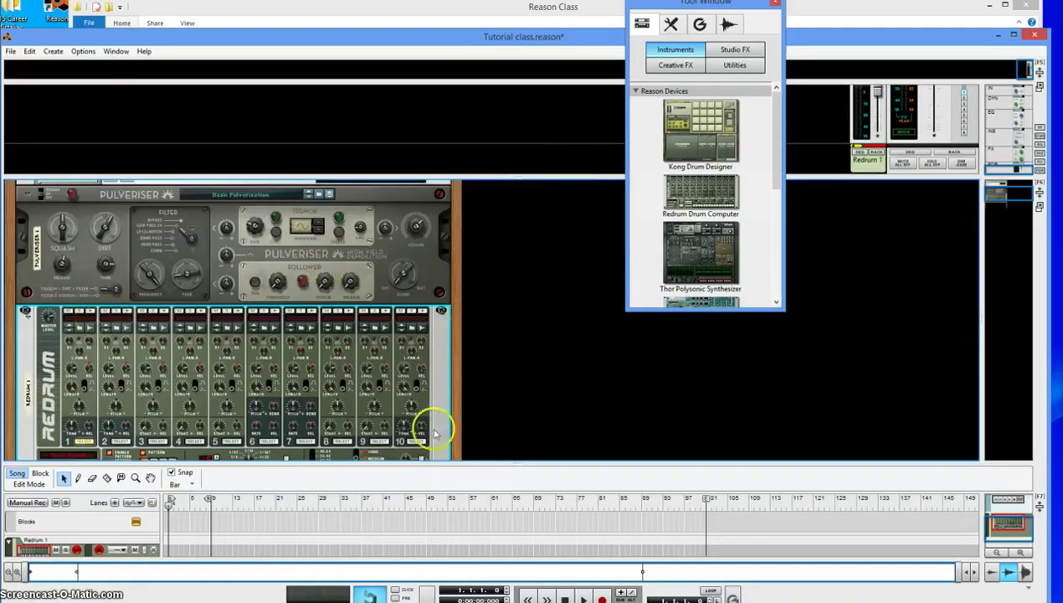
scroll(591, 201, "up", 3)
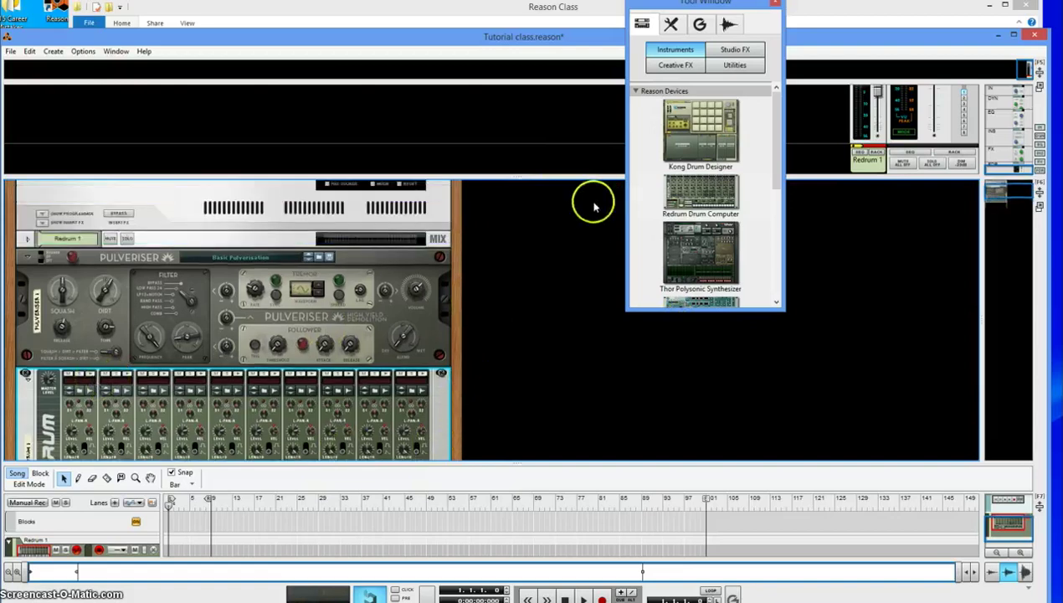
scroll(404, 353, "down", 2)
scroll(285, 386, "down", 1)
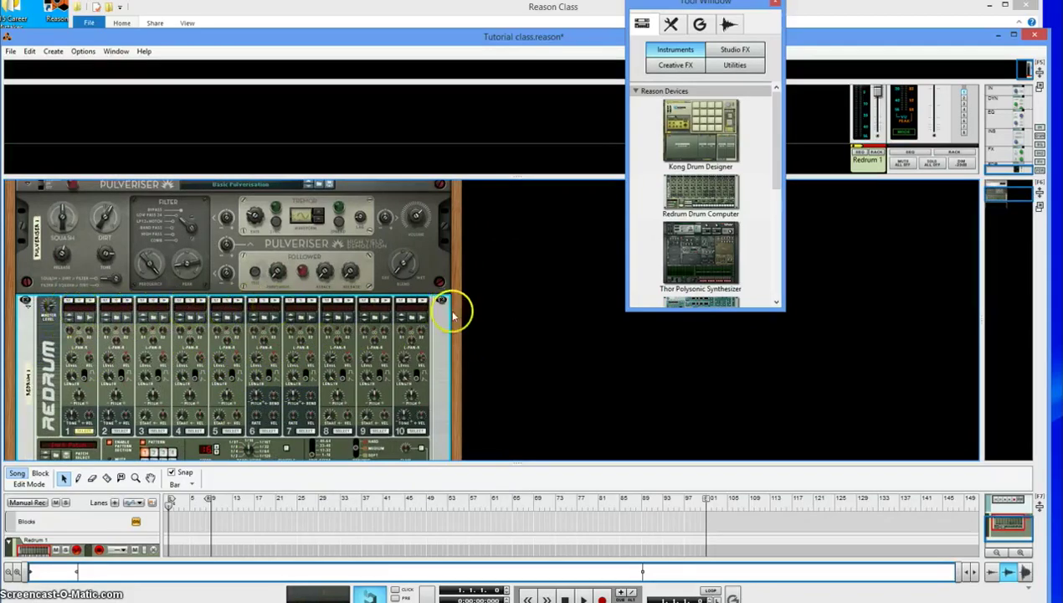
- Duplicate the Redrum device and track, then delete the Redrum copy
right_click(279, 337)
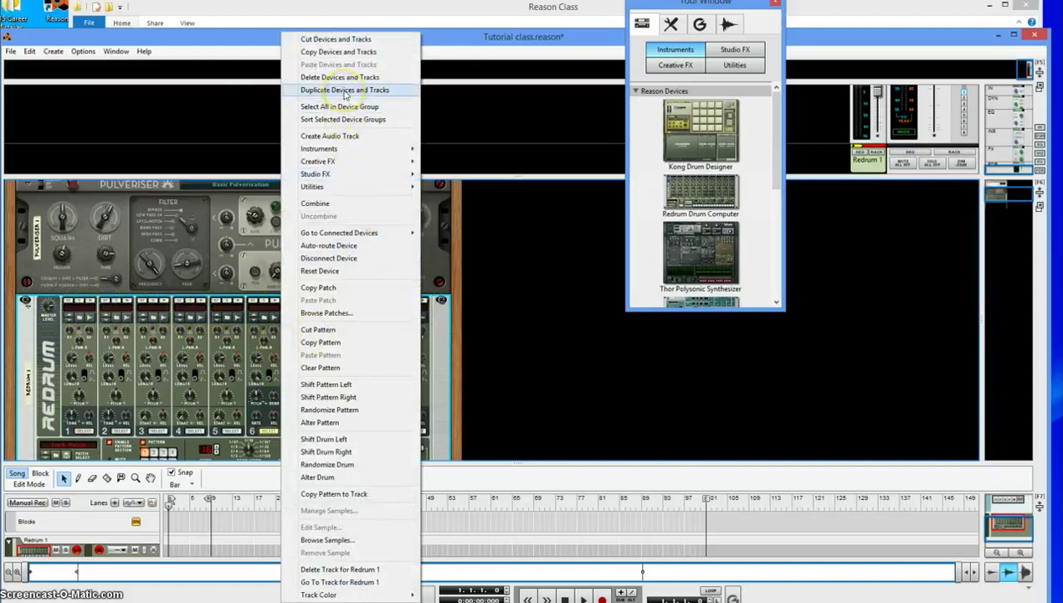
left_click(344, 90)
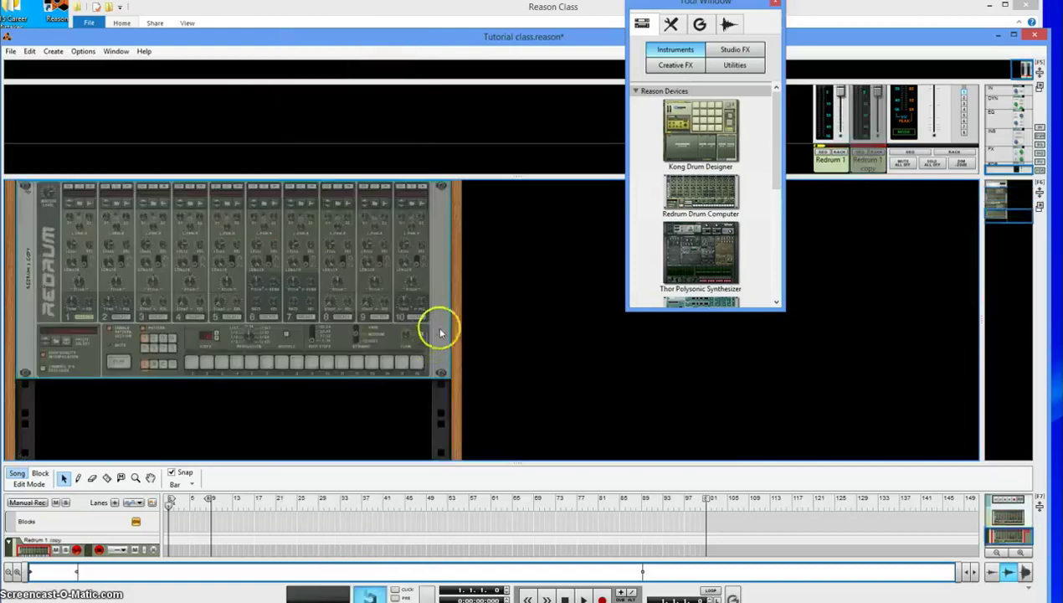
right_click(295, 263)
right_click(316, 232)
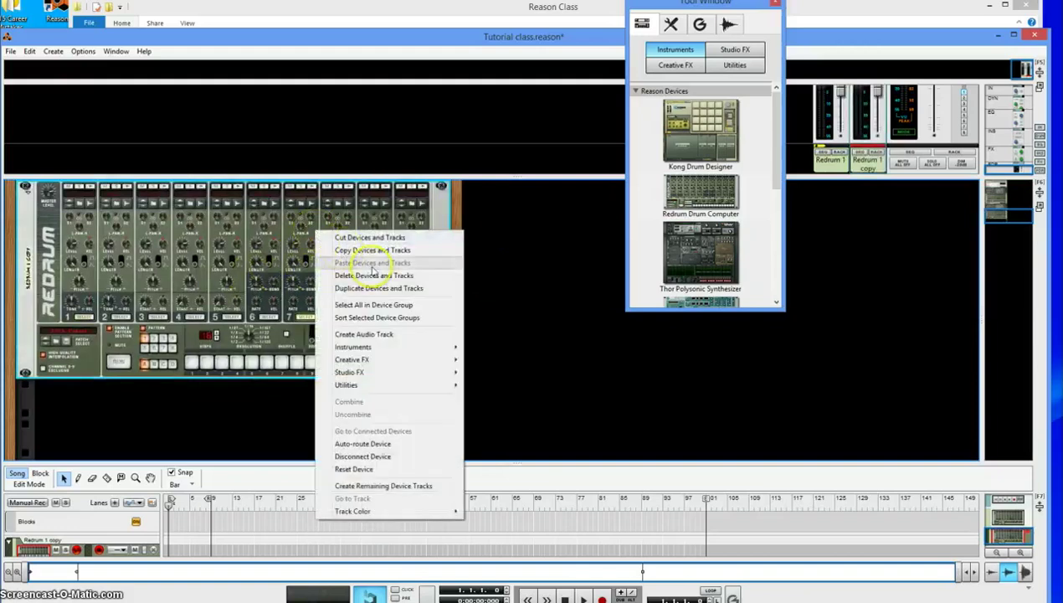
left_click(375, 276)
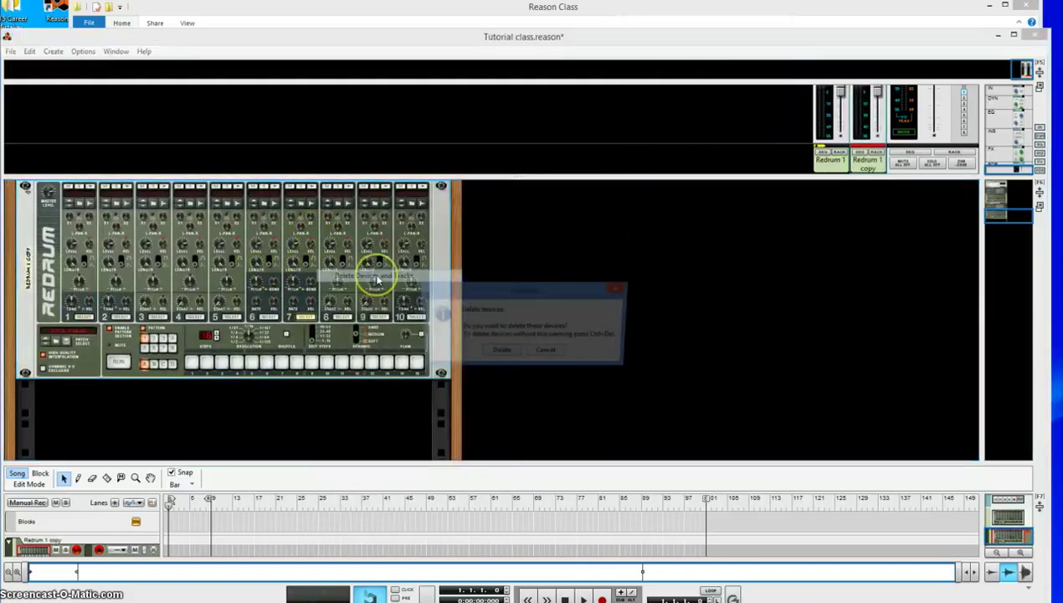
left_click(501, 350)
- Delete the original Redrum with Delete Selected Only, keeping the Pulveriser in the rack
scroll(360, 394, "up", 5)
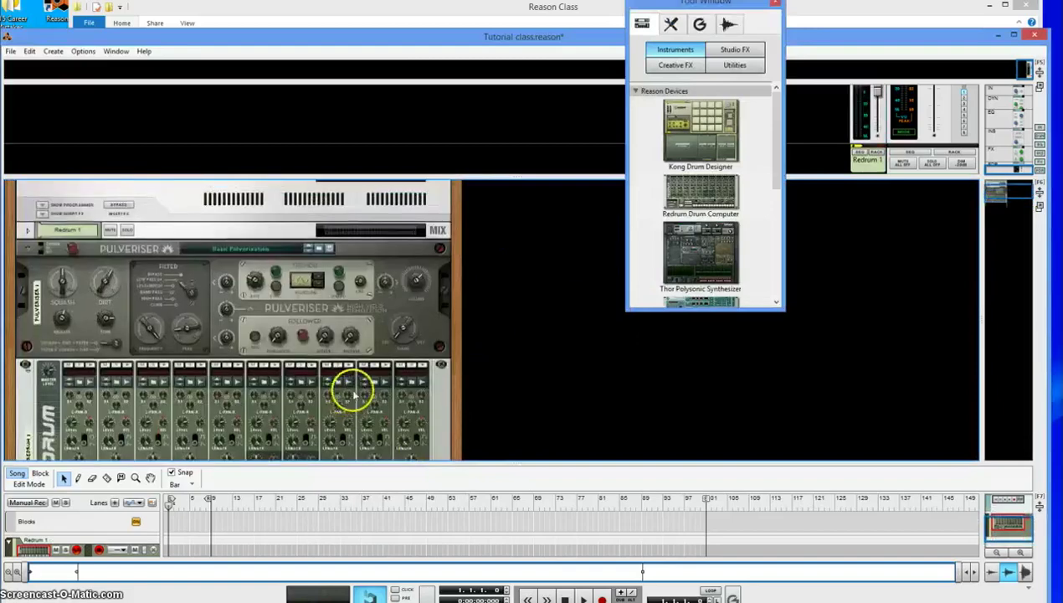
right_click(382, 432)
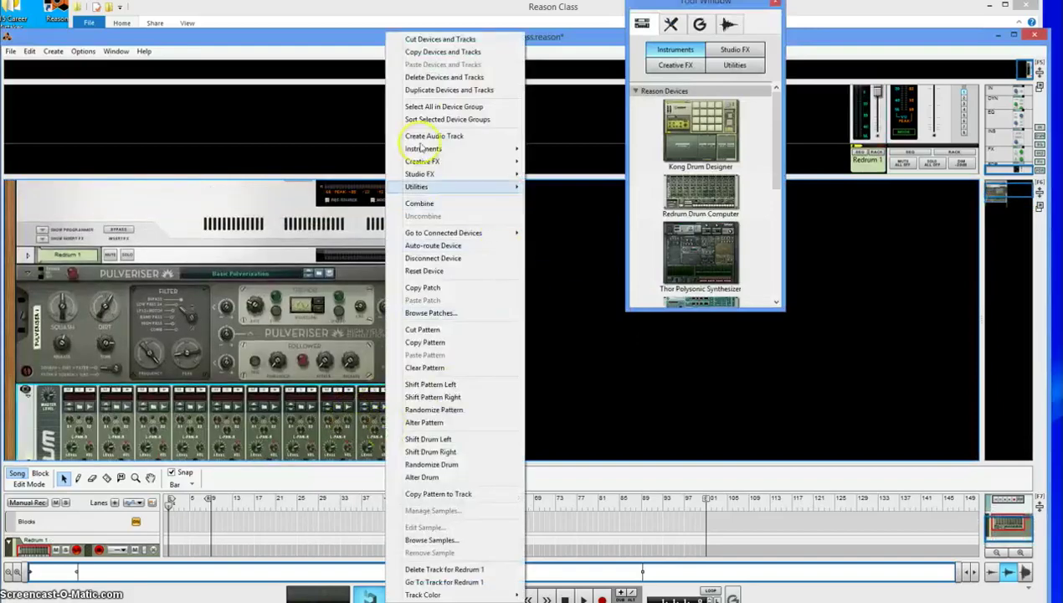
left_click(444, 77)
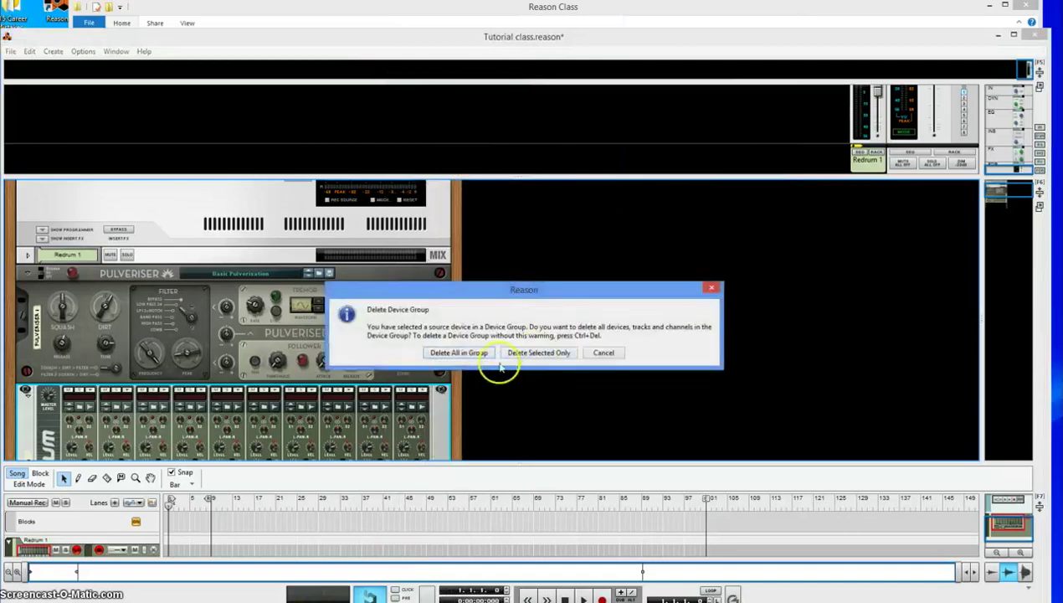
left_click(532, 354)
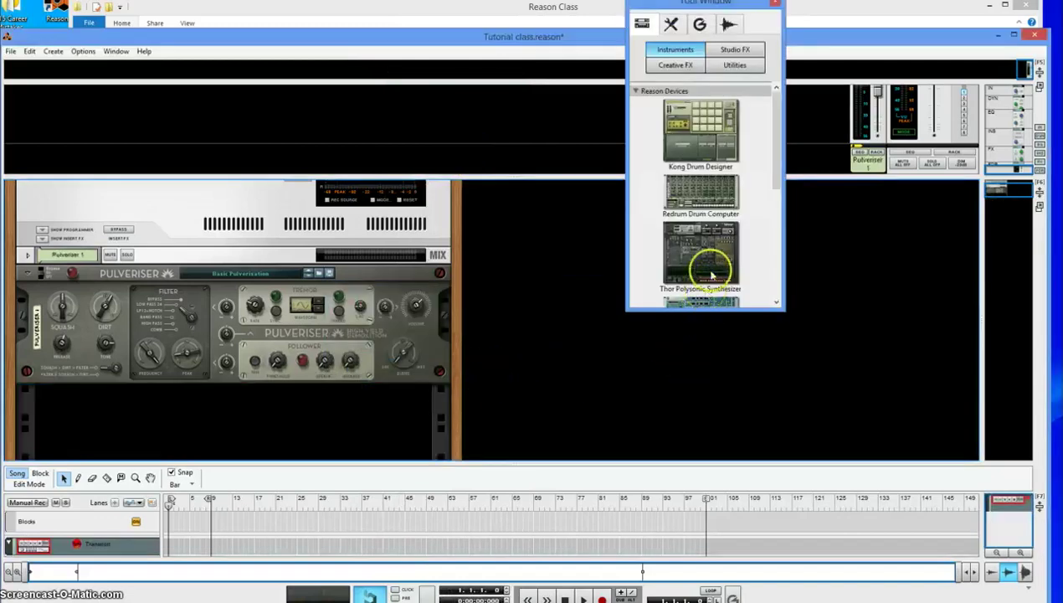
- Add a new Redrum Drum Computer from the Instruments list into the rack below the Pulveriser
left_click(703, 197)
left_click_drag(702, 191, 239, 434)
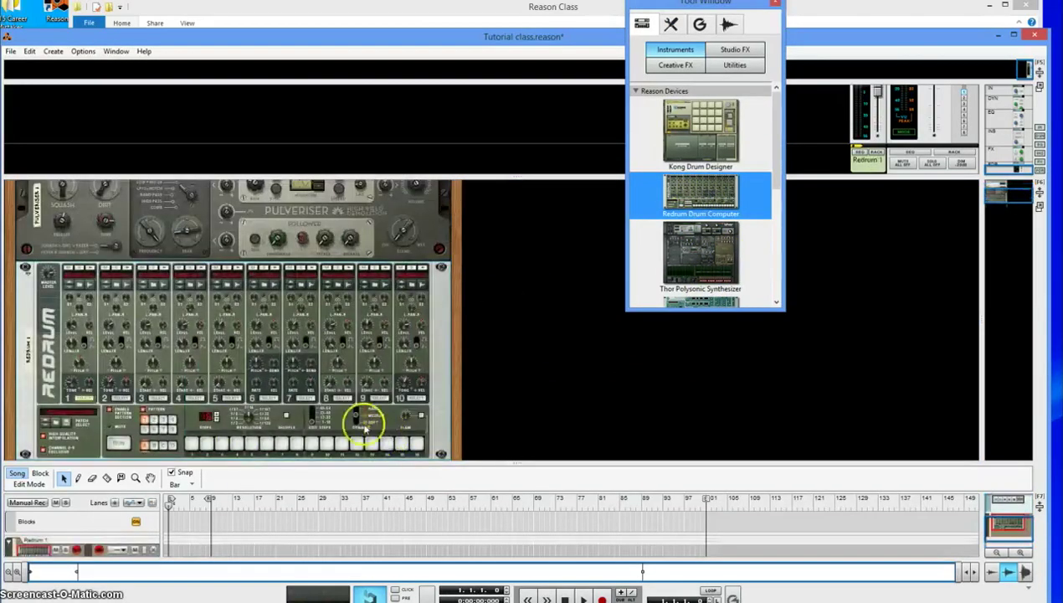
left_click(117, 265)
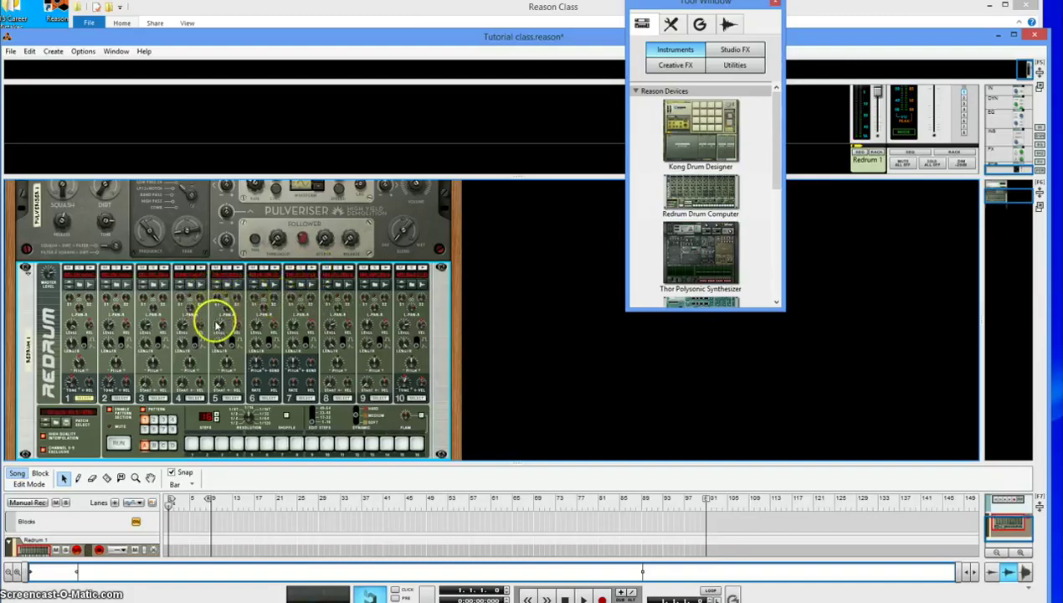
right_click(168, 309)
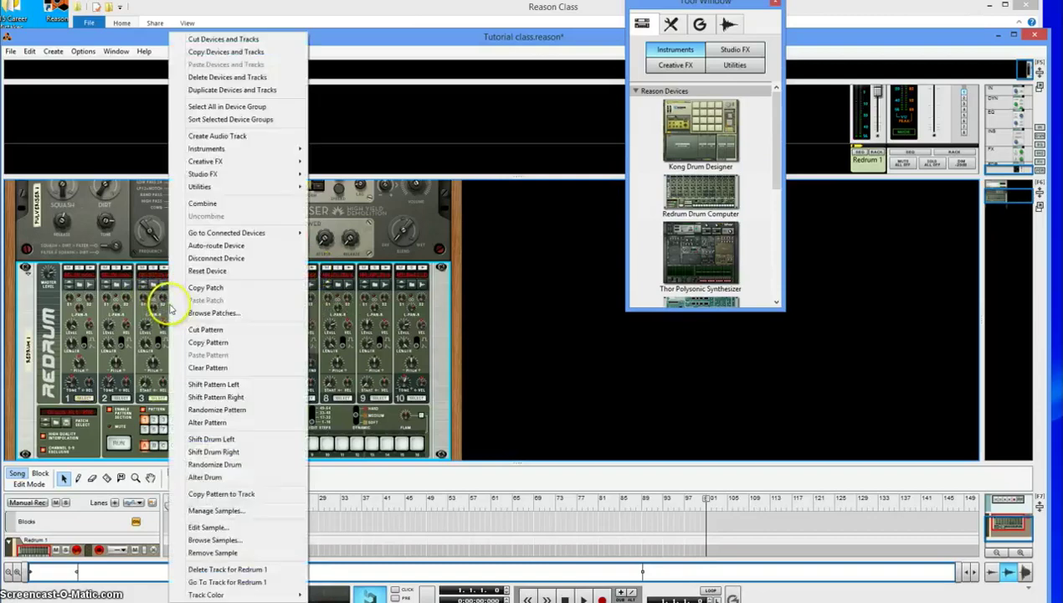
- Reset the new Redrum to its default settings and select drum channel 1
left_click(218, 280)
left_click(216, 275)
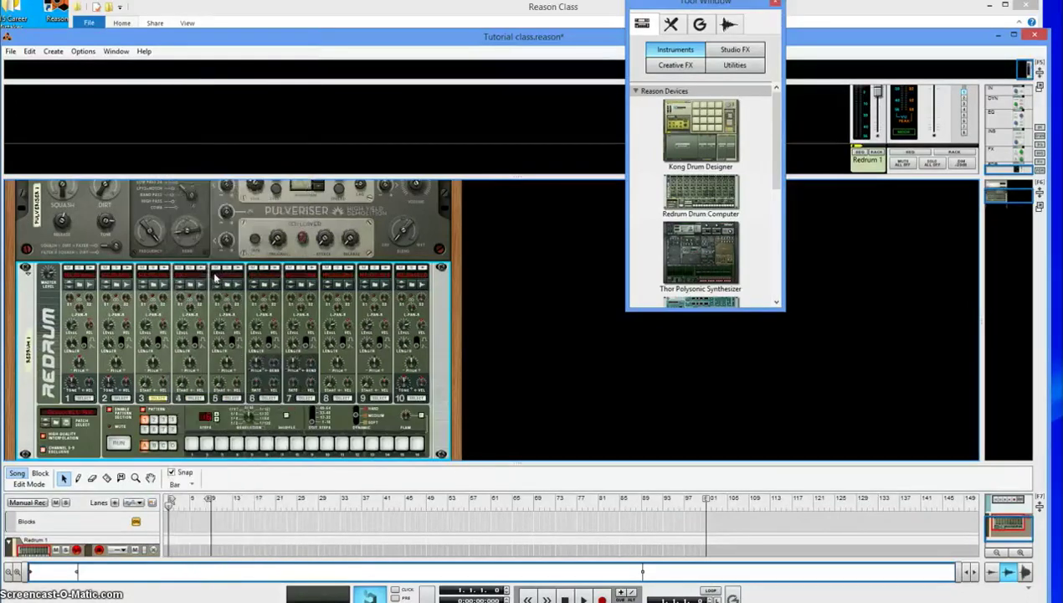
left_click(132, 309)
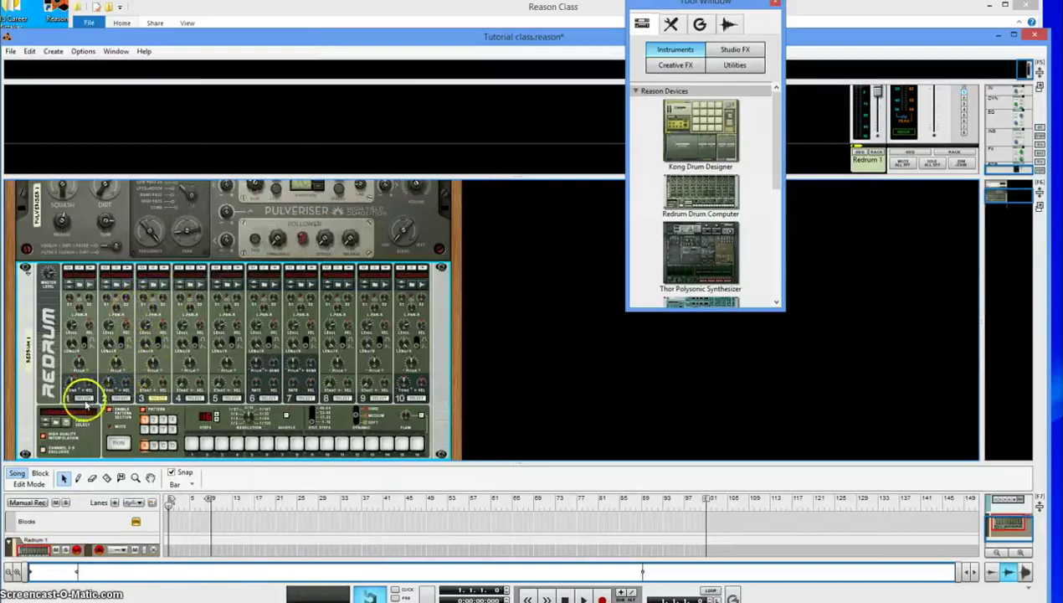
left_click(87, 400)
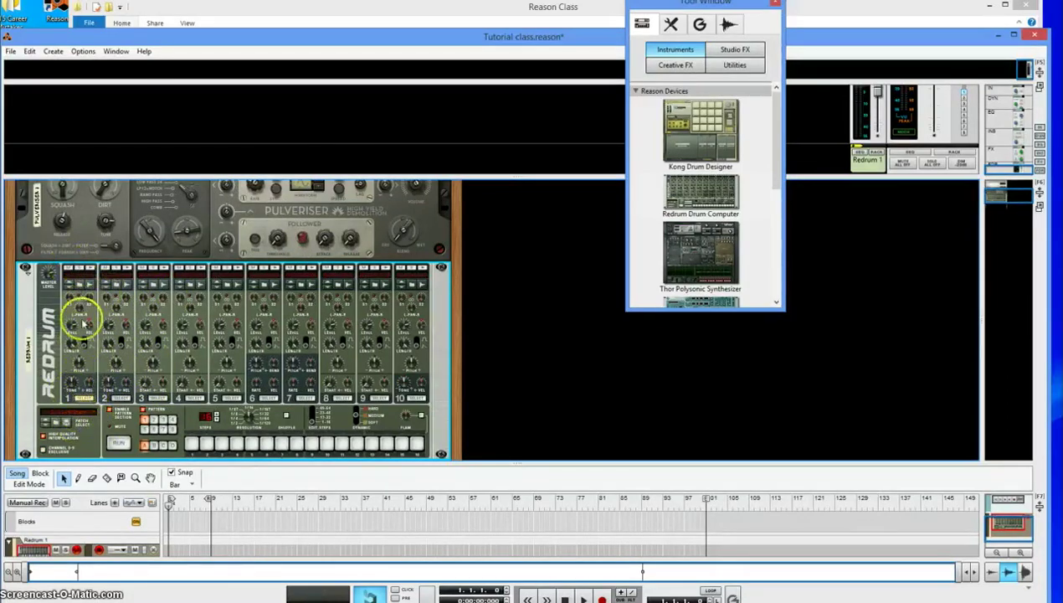
- Open drum channel 1's sample browser and navigate to the Data (D:) drive
left_click(262, 284)
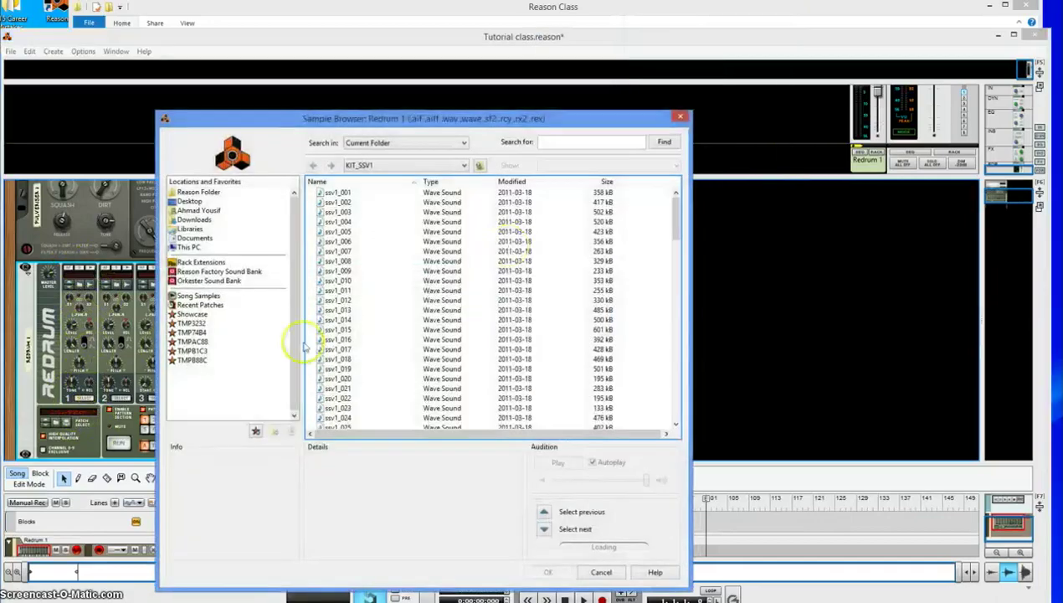
left_click(680, 117)
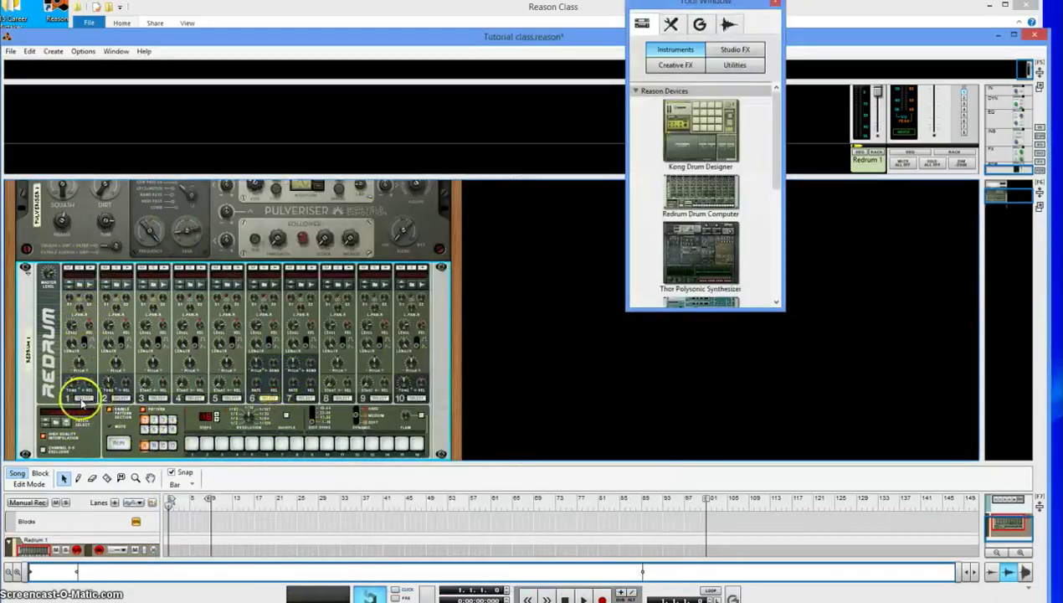
left_click(81, 285)
left_click(355, 281)
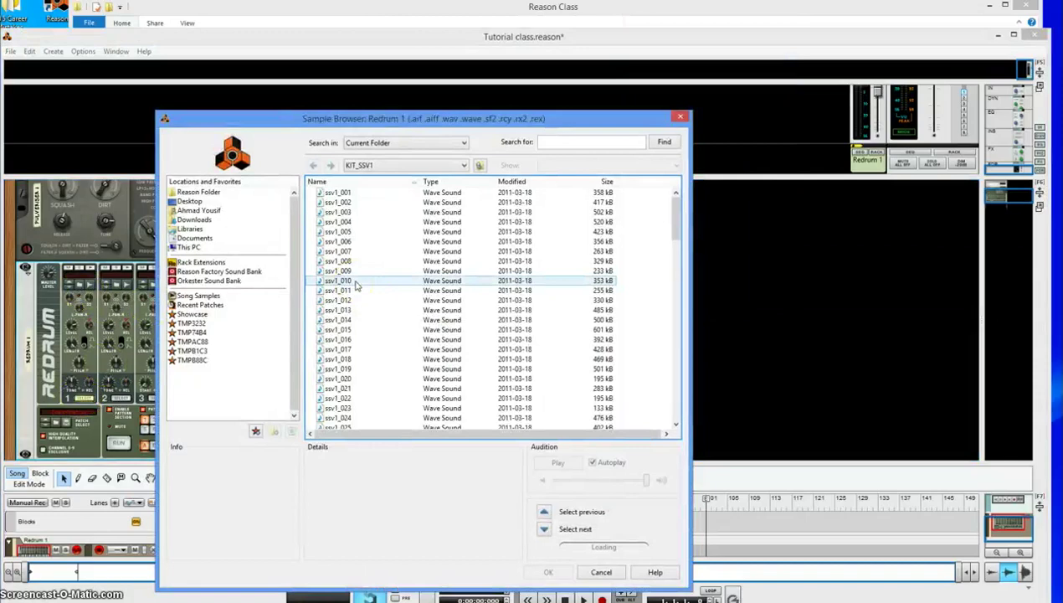
left_click(464, 165)
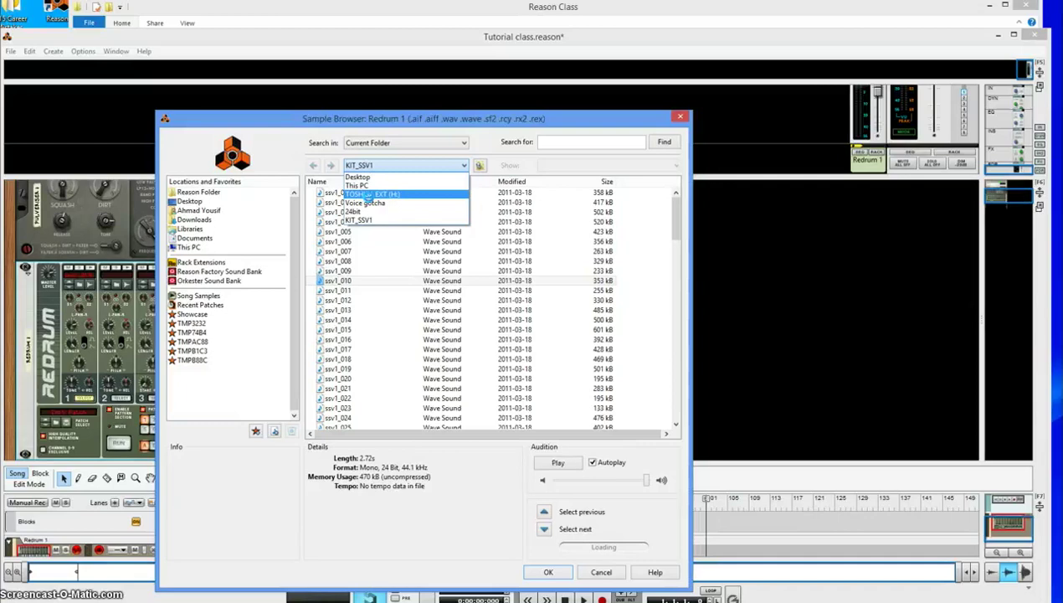
left_click(366, 194)
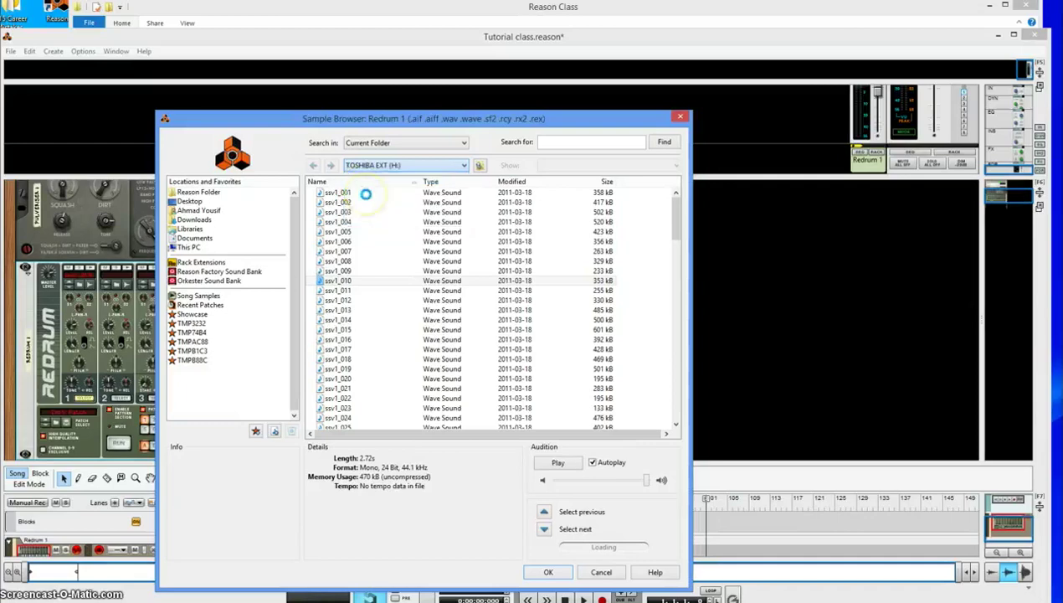
left_click(461, 167)
left_click(399, 185)
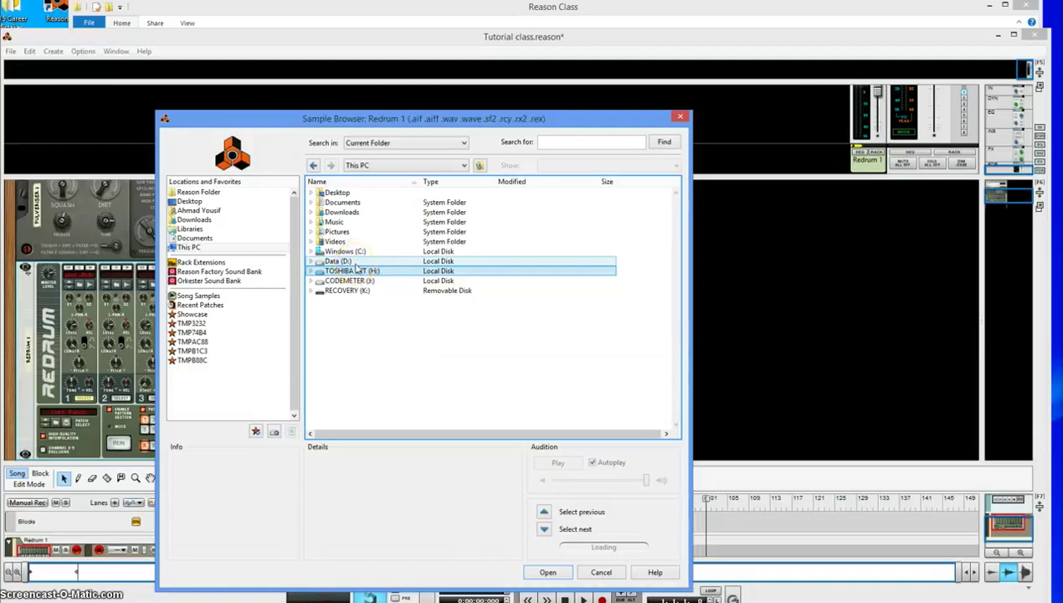
left_click(357, 261)
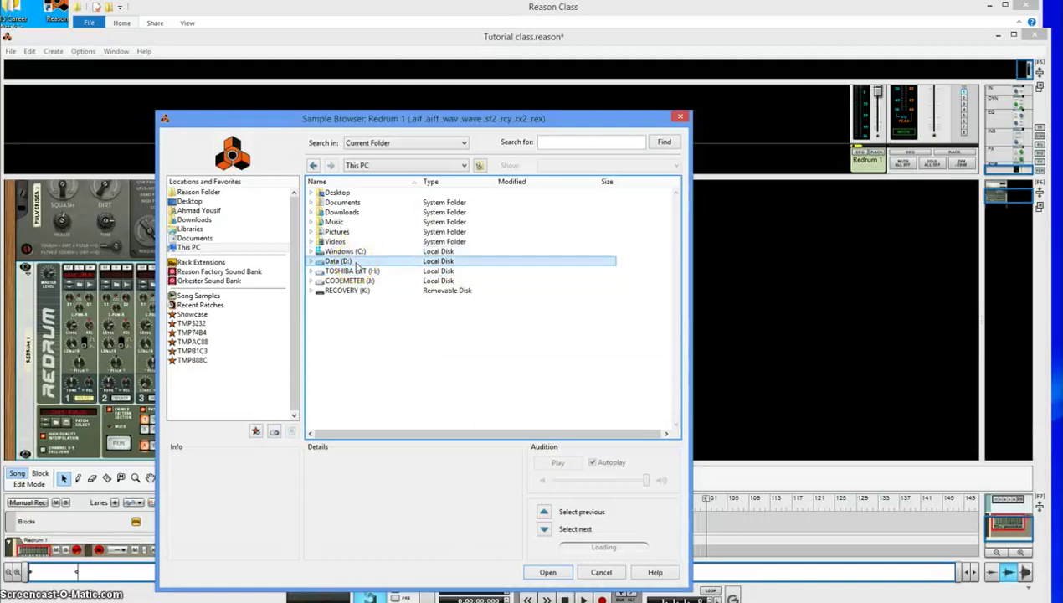
double_click(357, 261)
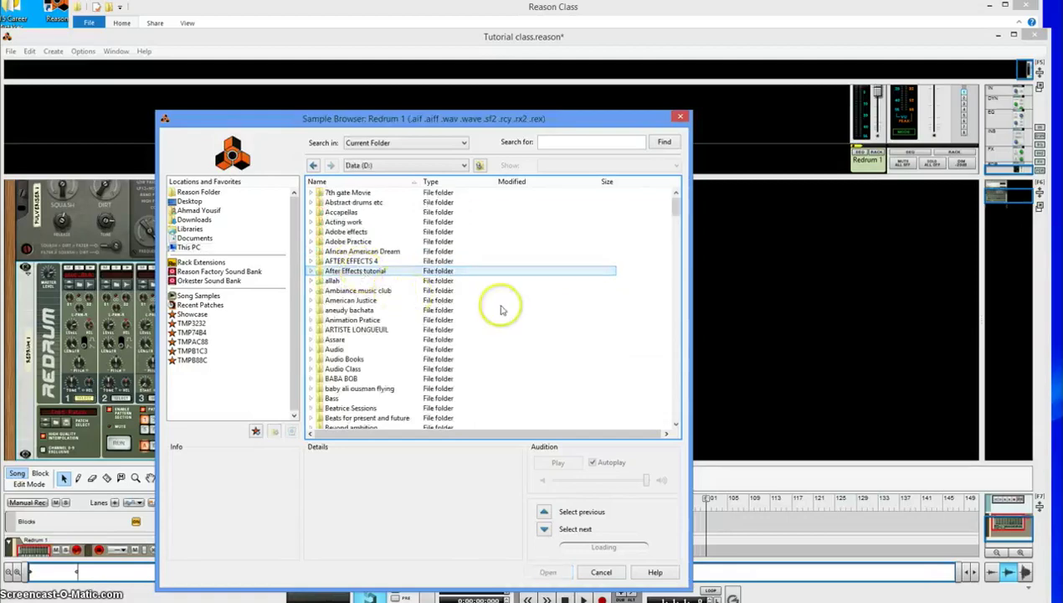
- Open the DRUMS AND BASS > Magic KIT > KICKS sample folder
left_click_drag(677, 213, 681, 249)
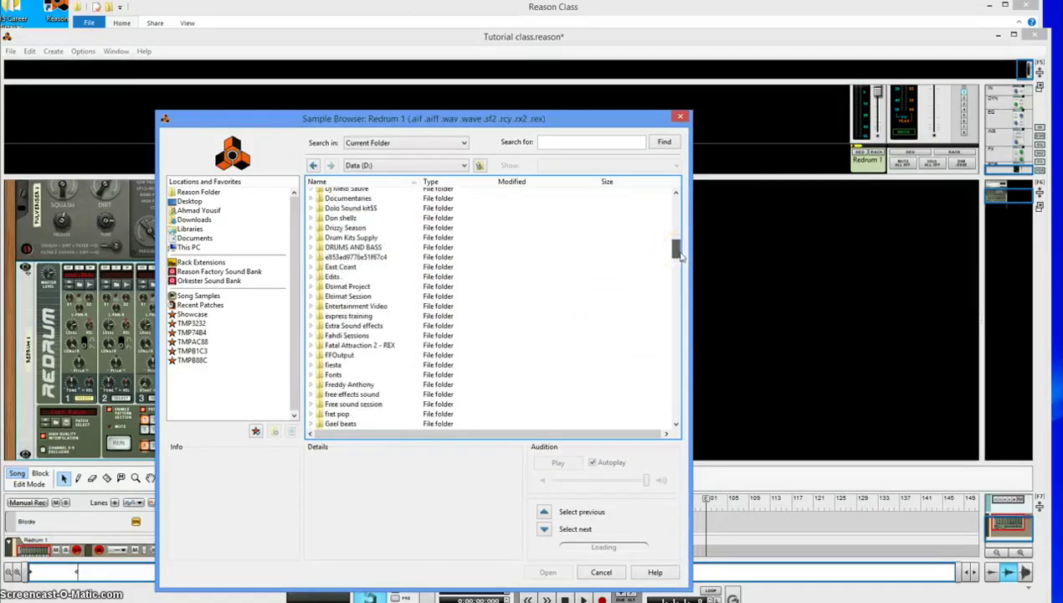
left_click(373, 247)
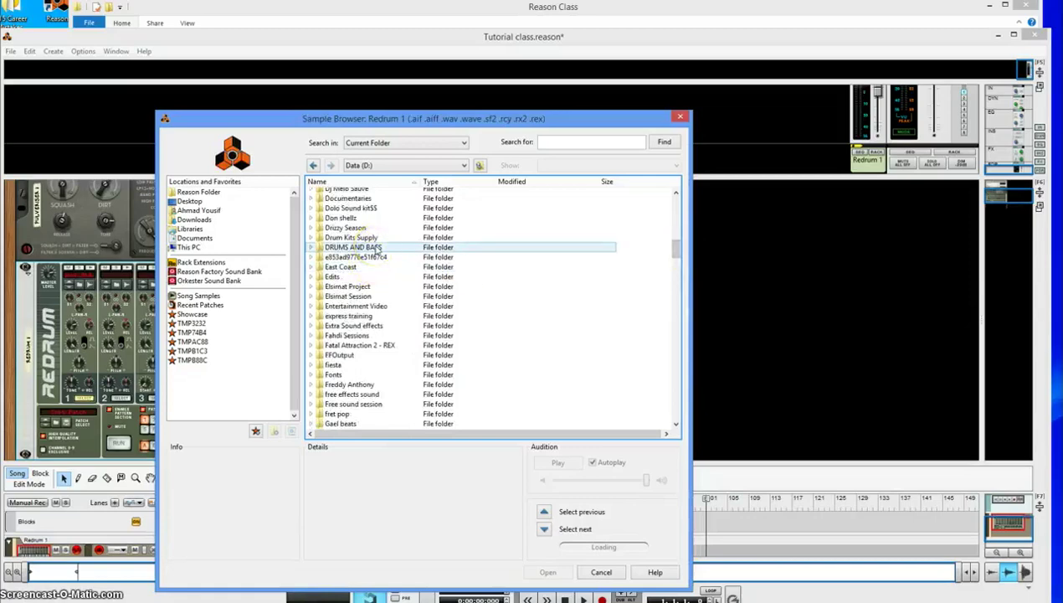
left_click(377, 251)
left_click(379, 255)
double_click(378, 249)
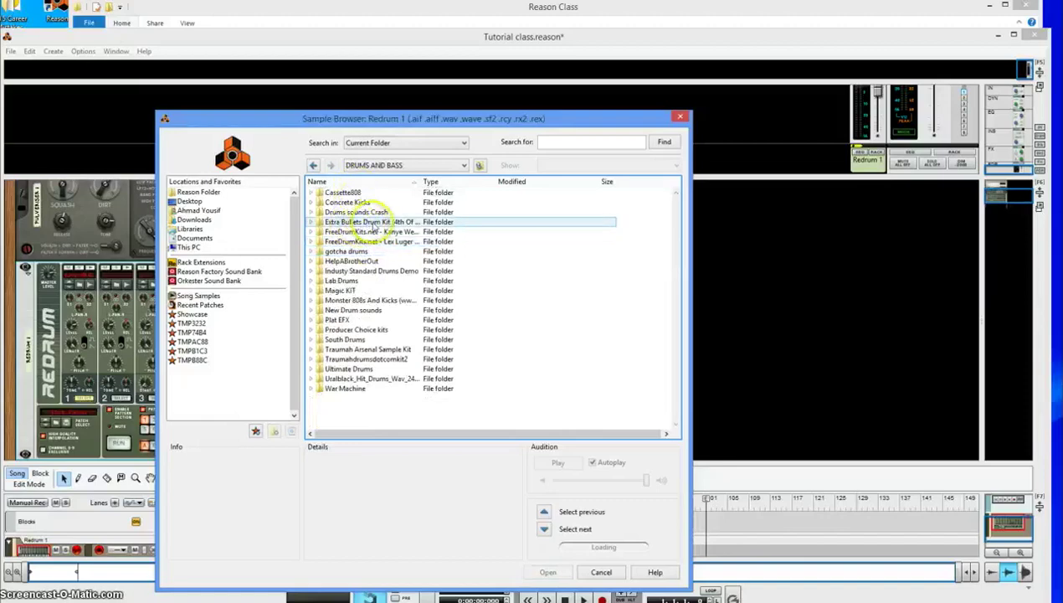
double_click(362, 292)
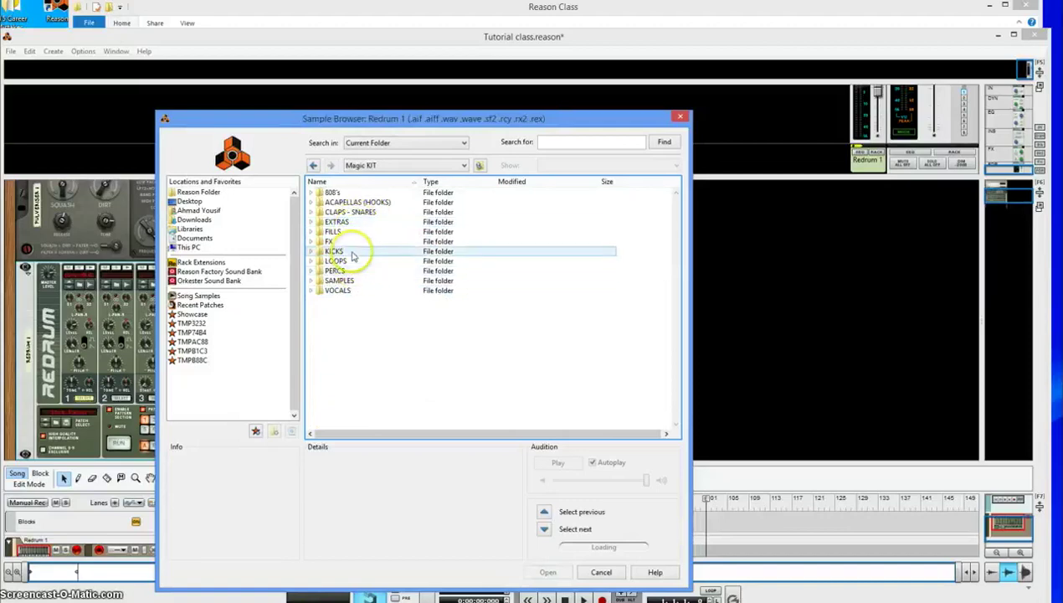
double_click(350, 251)
- Audition the kick samples and load Kicks 10 into drum channel 1
left_click(351, 242)
left_click(347, 251)
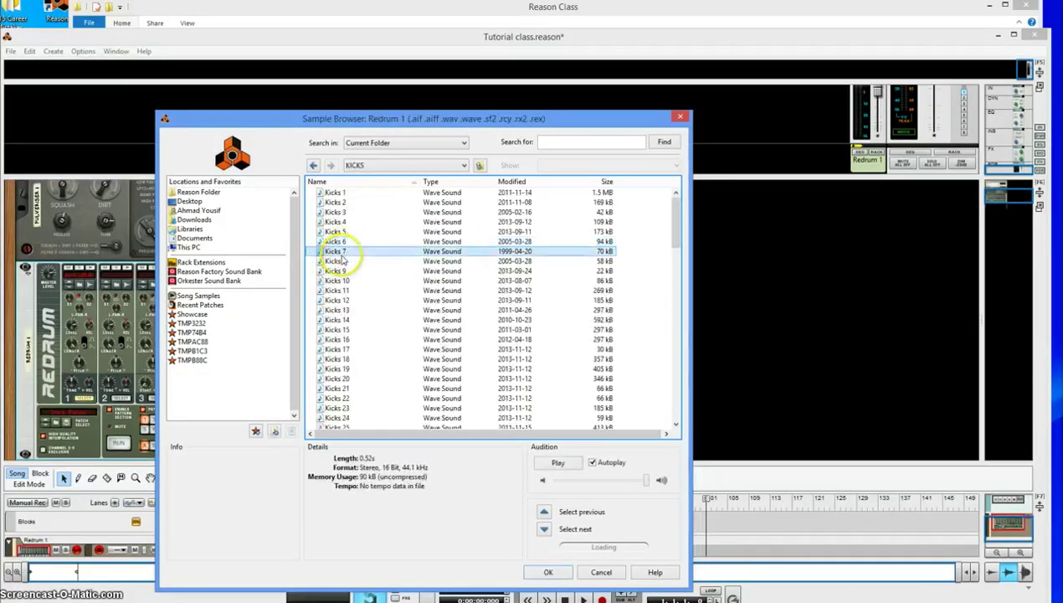
left_click(347, 261)
left_click(344, 280)
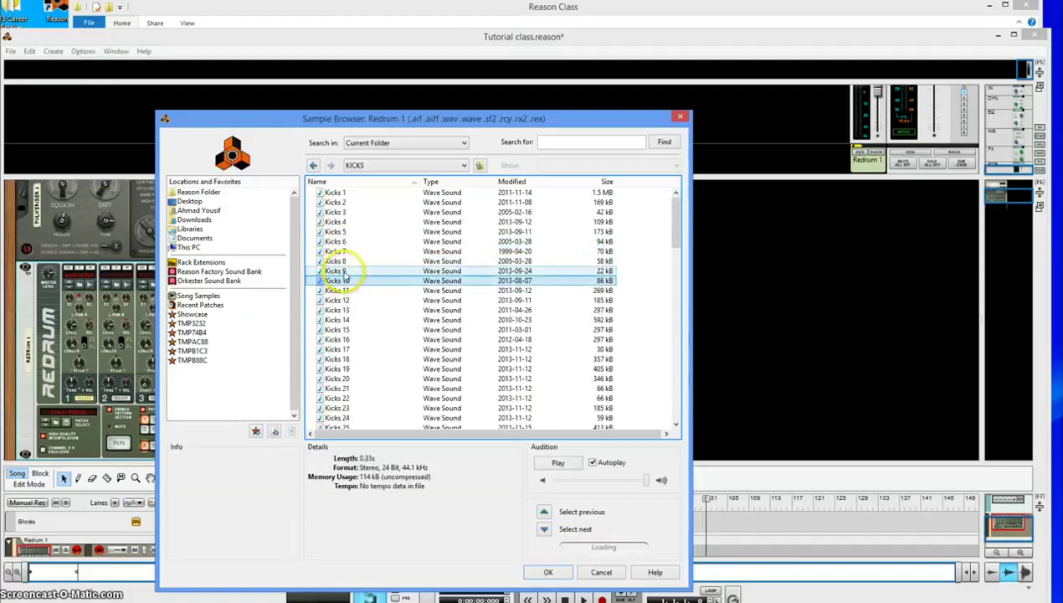
double_click(345, 280)
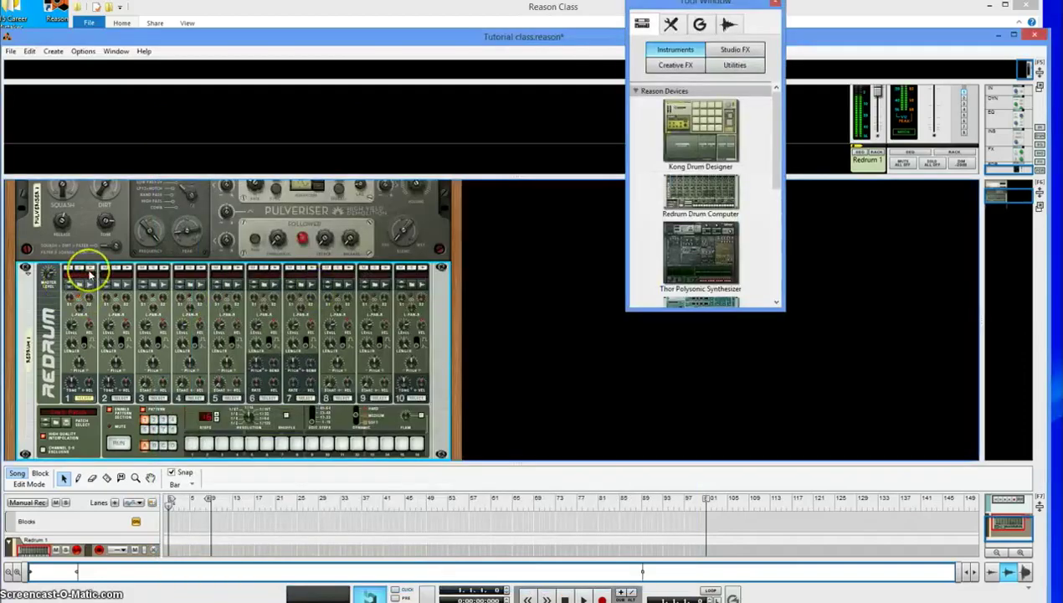
- Audition Kicks 16 to 19 and load Kicks 18 into the next drum channel
left_click(118, 286)
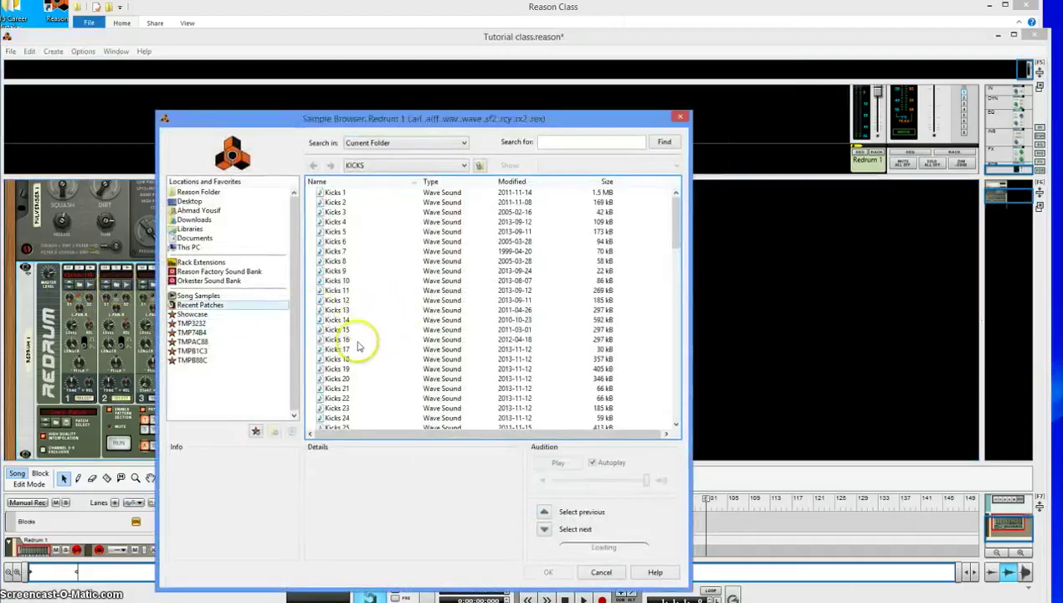
left_click(361, 339)
left_click(356, 358)
left_click(356, 369)
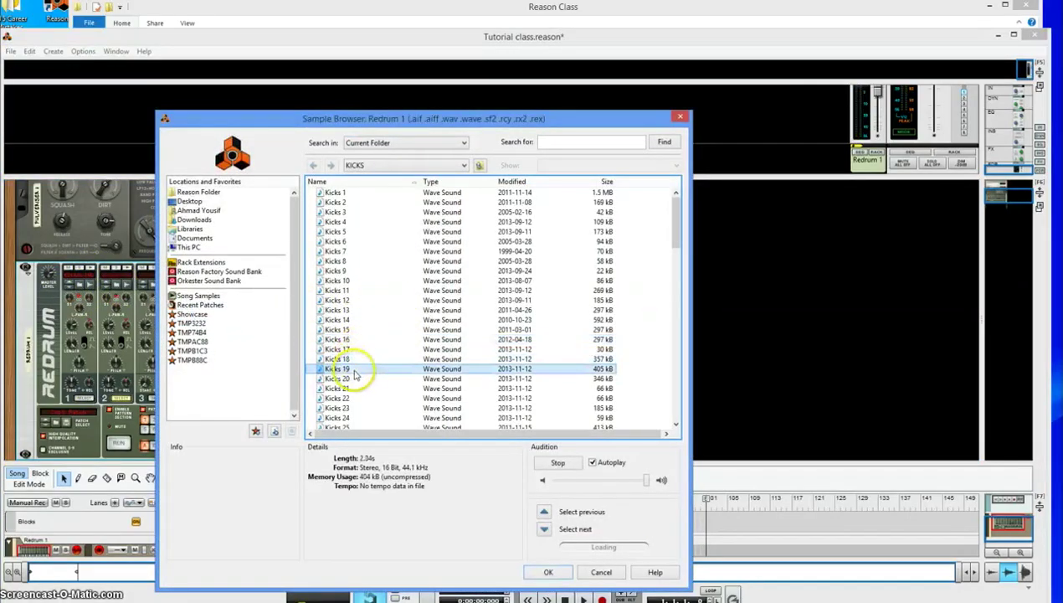
left_click(354, 359)
double_click(351, 360)
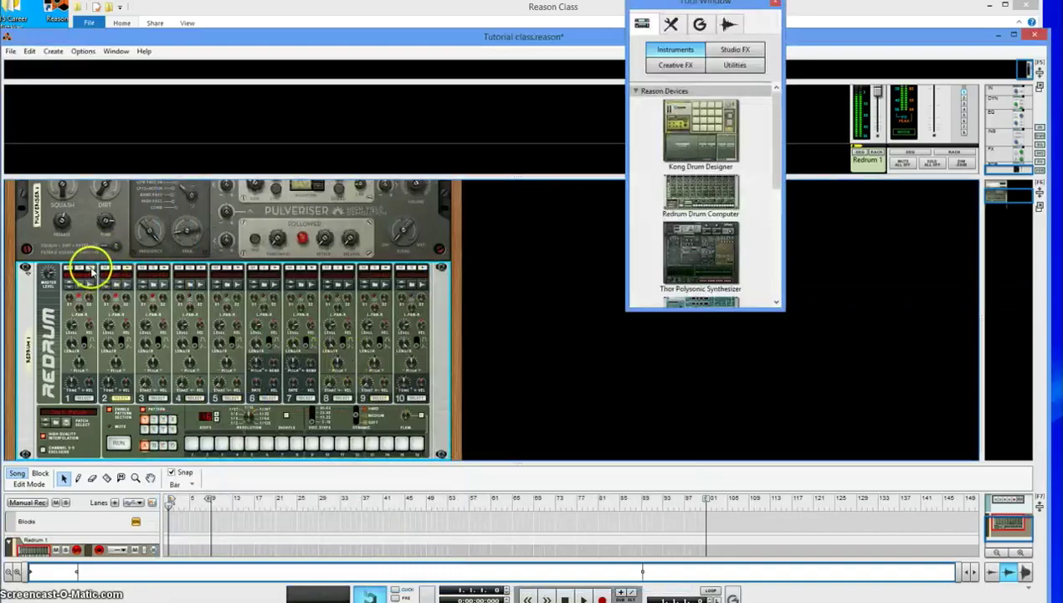
- For the following drum channel, browse back to Magic KIT's CLAPS - SNARES folder
left_click(155, 286)
left_click(369, 165)
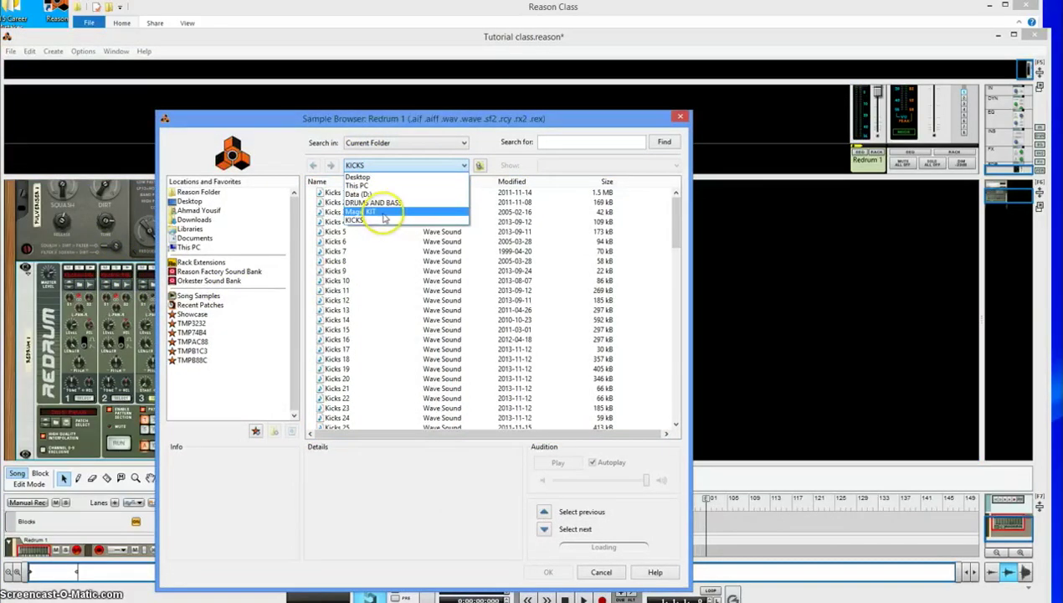
left_click(382, 216)
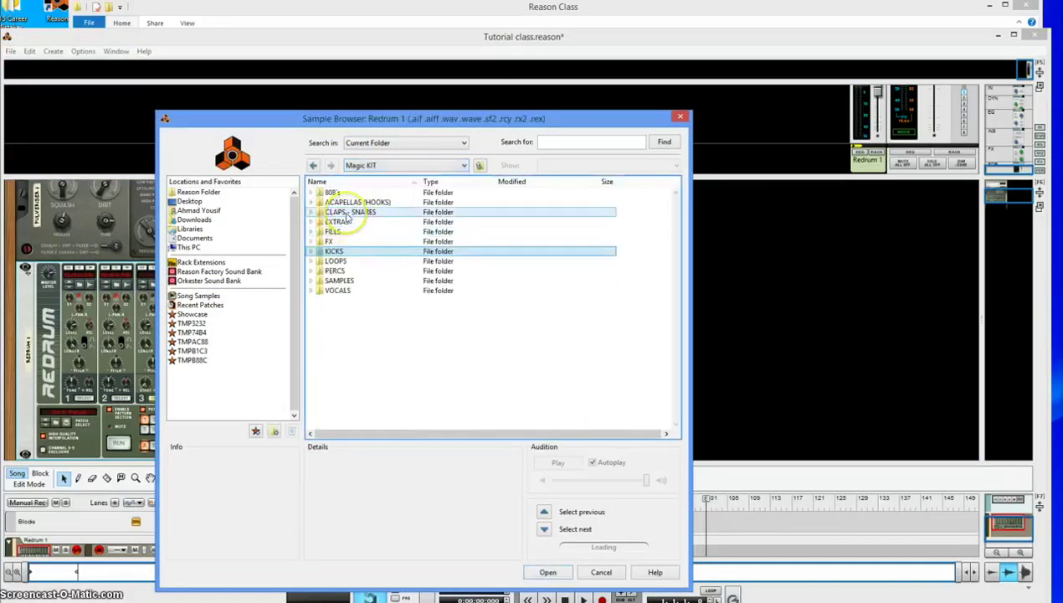
double_click(348, 214)
- Audition the clap-snare samples and load Clap - Snare 22 into the drum channel
left_click(353, 236)
left_click(356, 251)
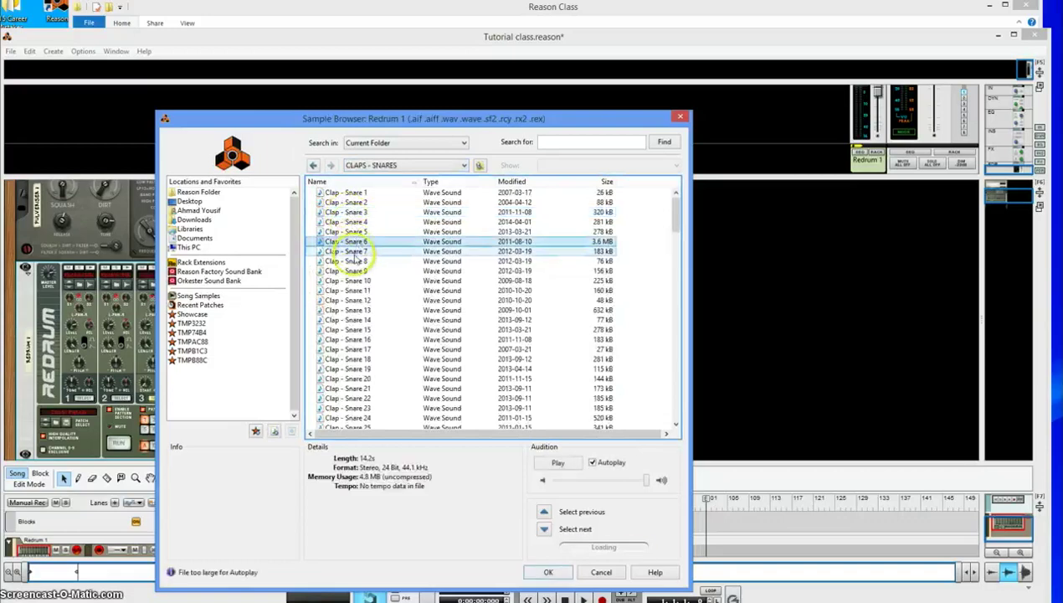
left_click(356, 281)
left_click(355, 290)
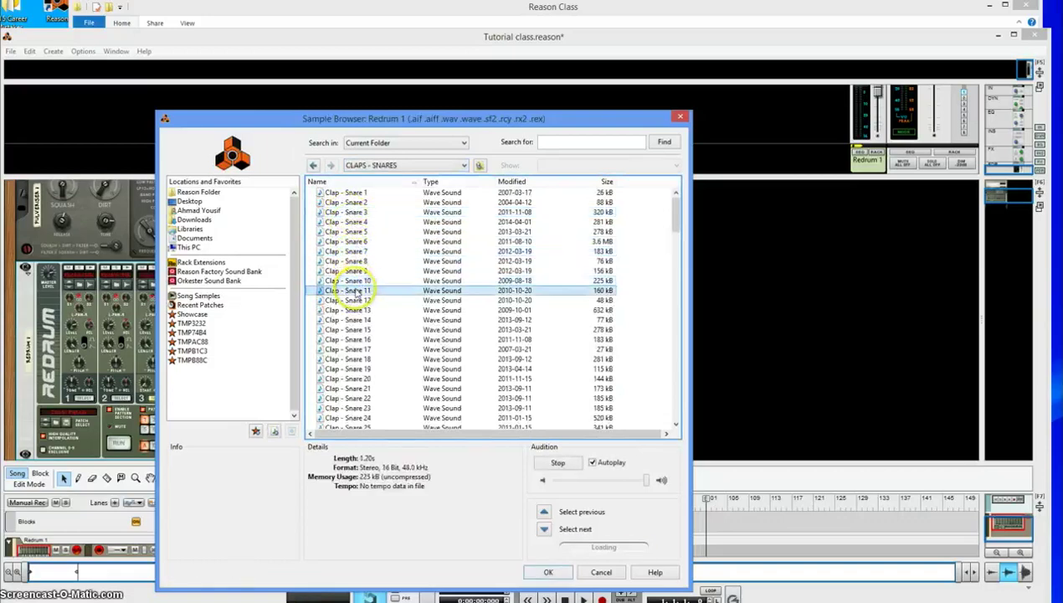
left_click(355, 300)
left_click(354, 310)
left_click(353, 320)
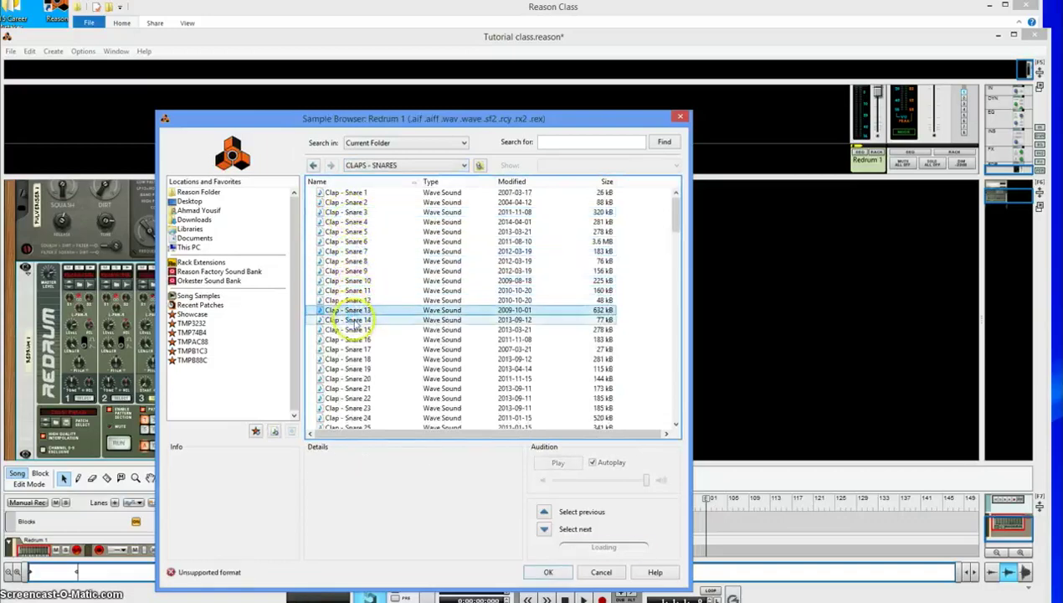
left_click(354, 329)
left_click(354, 339)
left_click(355, 349)
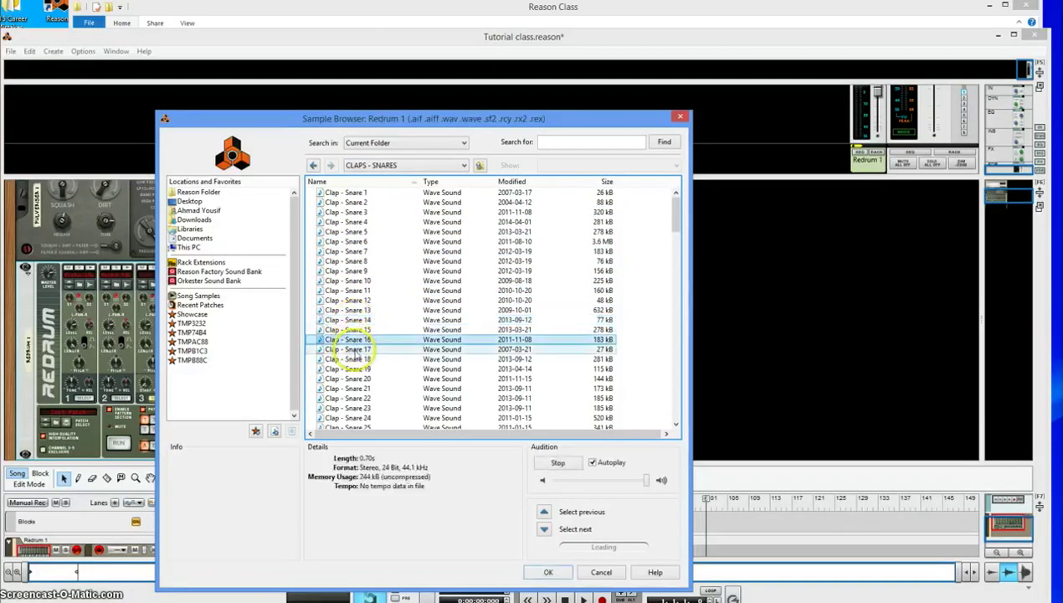
left_click(353, 359)
left_click(353, 369)
left_click(354, 378)
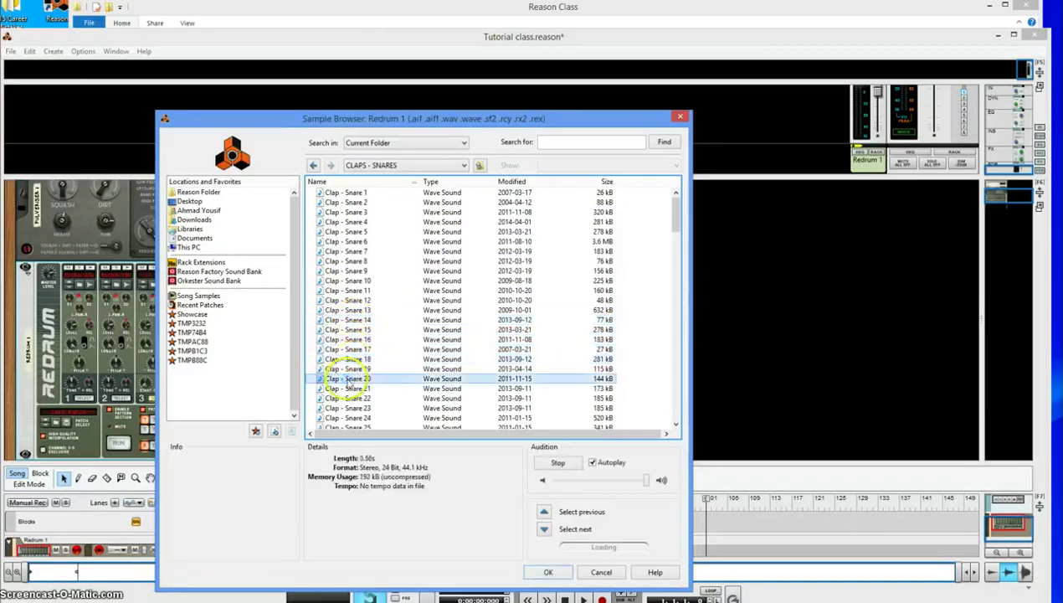
left_click(354, 389)
left_click(354, 398)
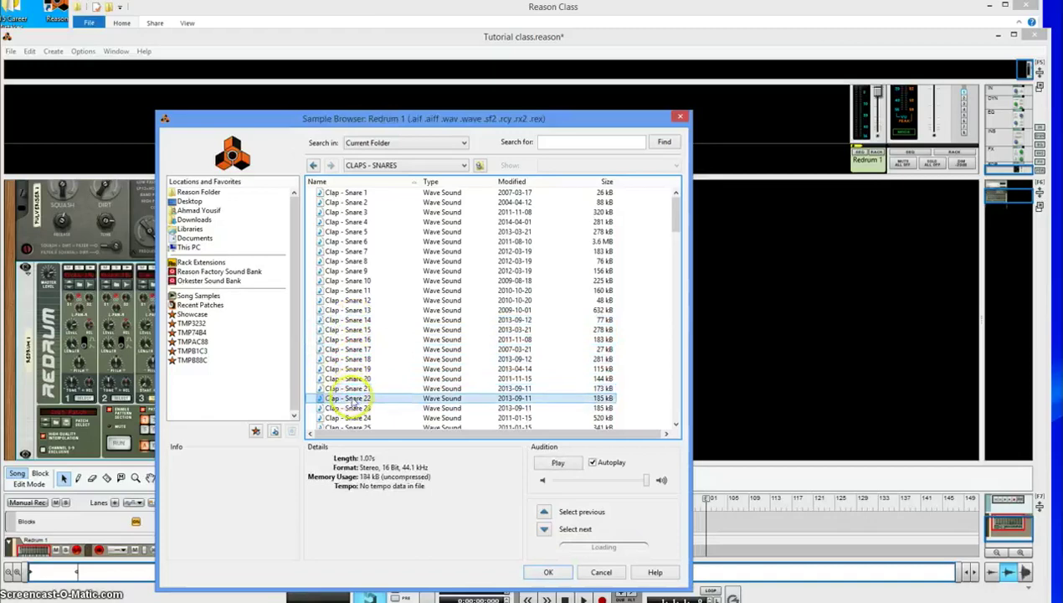
double_click(354, 399)
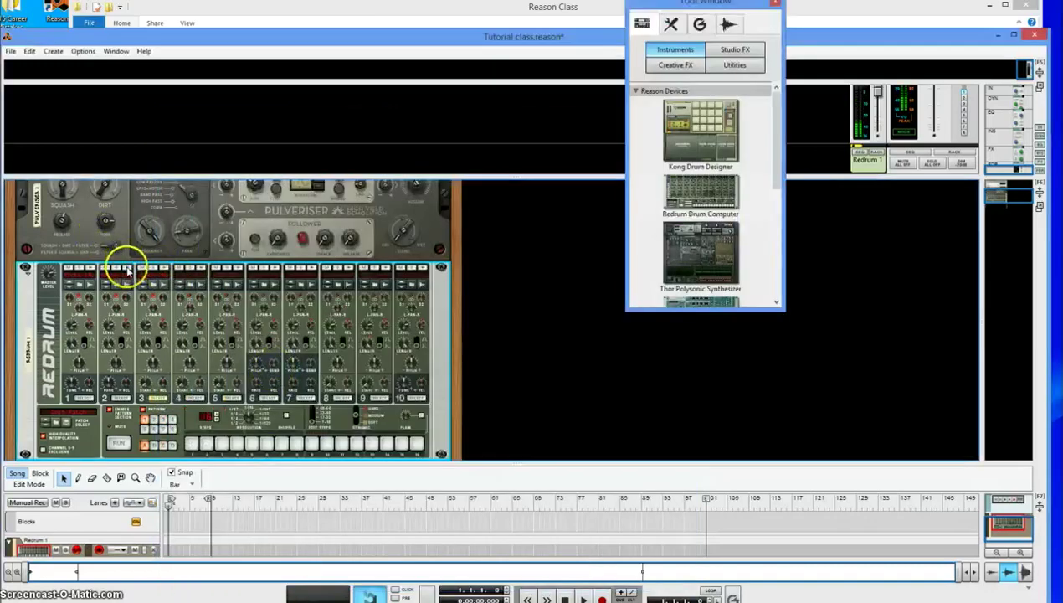
- Open the sample browser for a fourth drum channel and go up to the Data (D:) drive
left_click(191, 287)
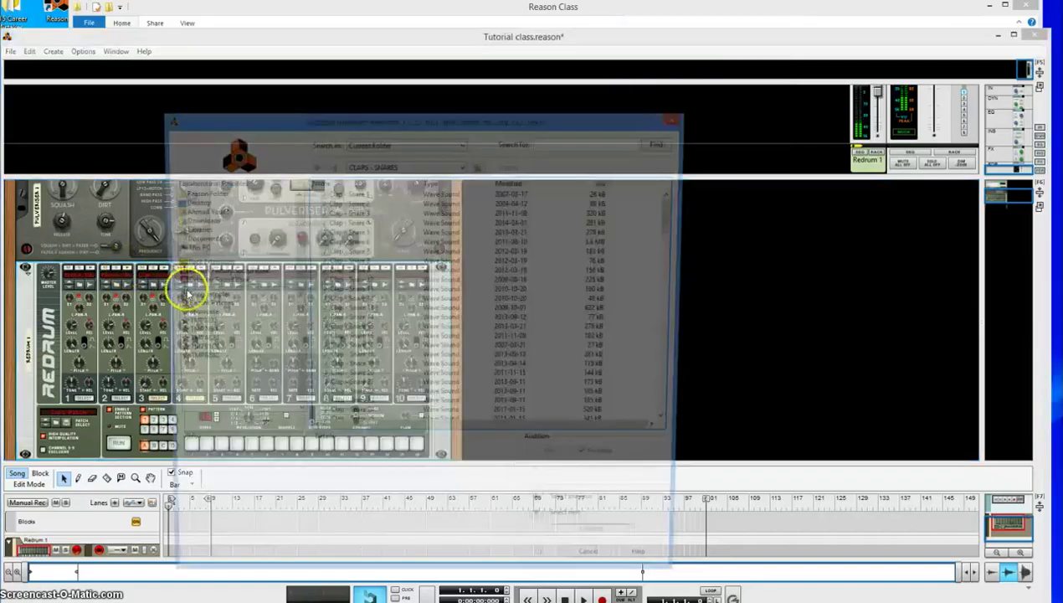
left_click(362, 167)
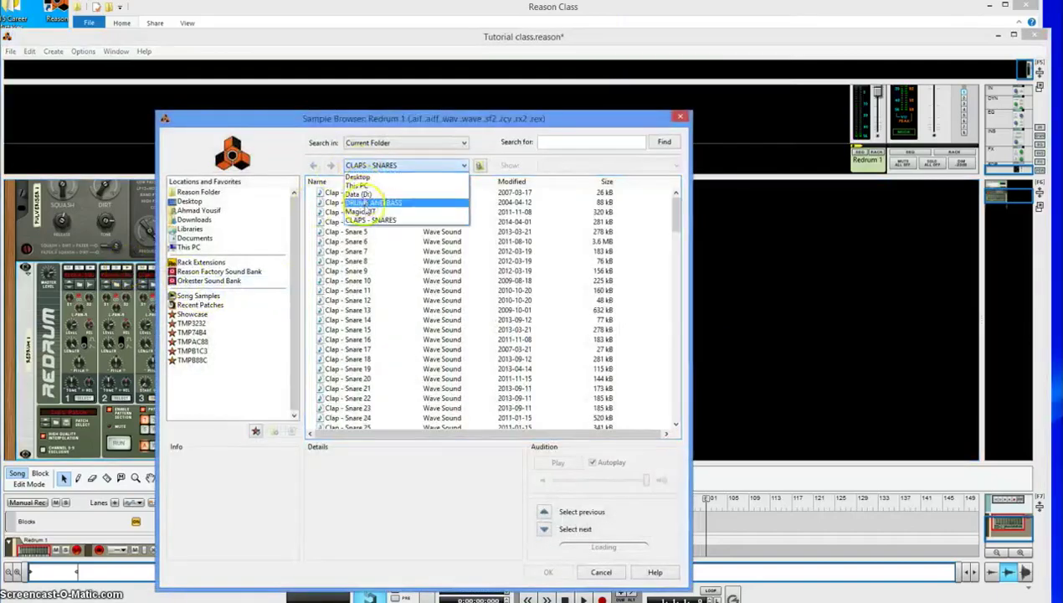
left_click(368, 213)
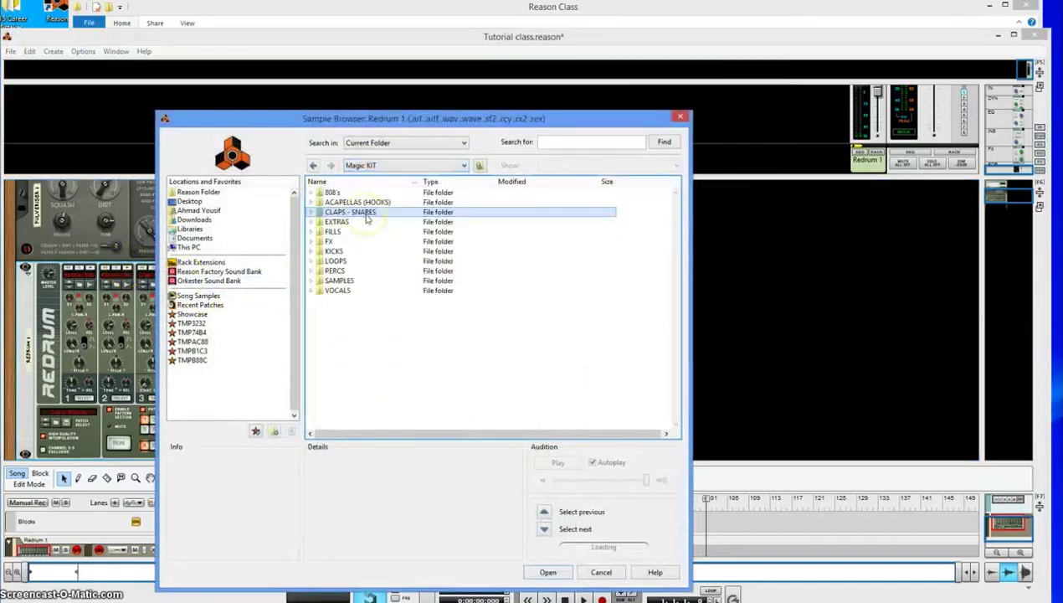
left_click(366, 216)
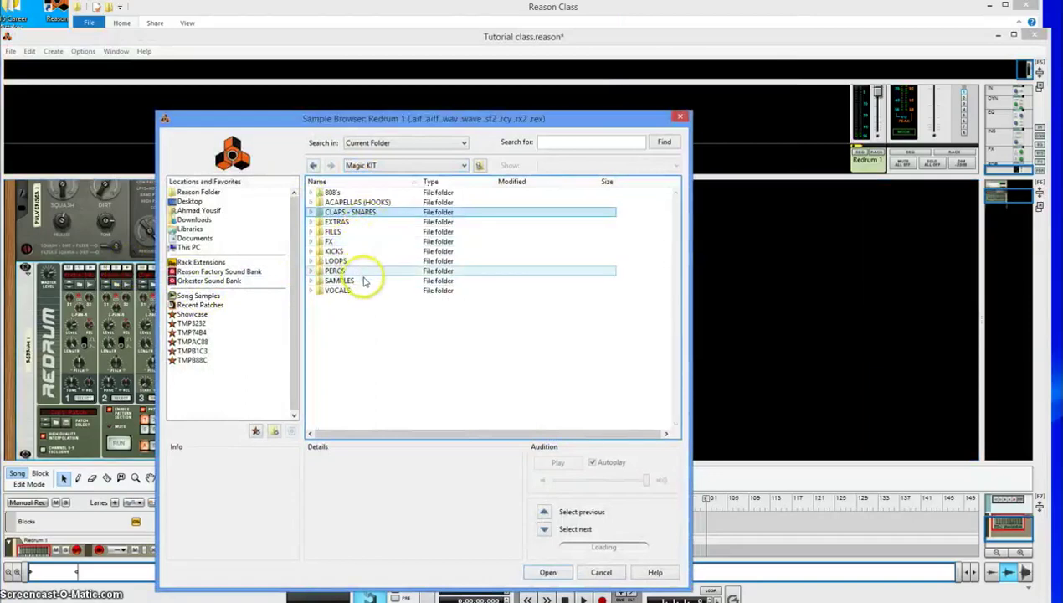
left_click(480, 165)
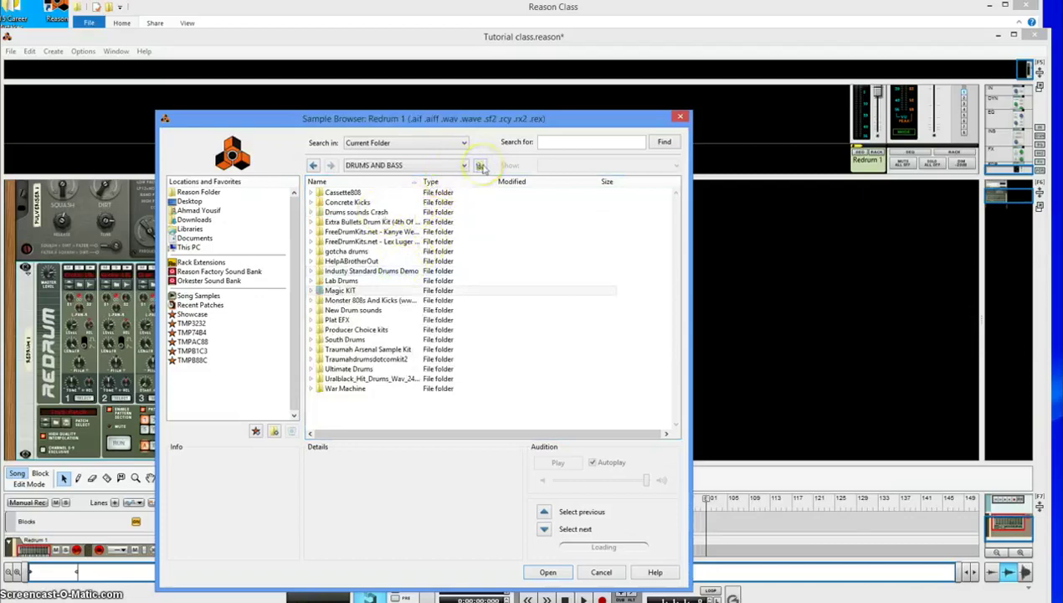
left_click(481, 165)
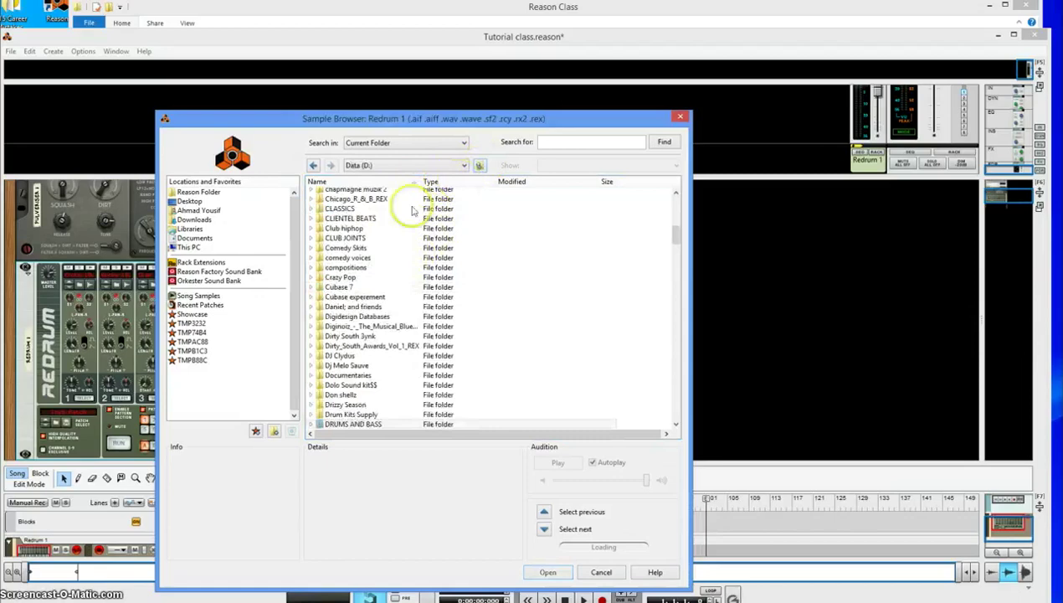
- Open Drum Kits Supply > Ultimate Producer Pack > Pack 1 > 9th Wonder Kit > Hi-Hats
double_click(358, 414)
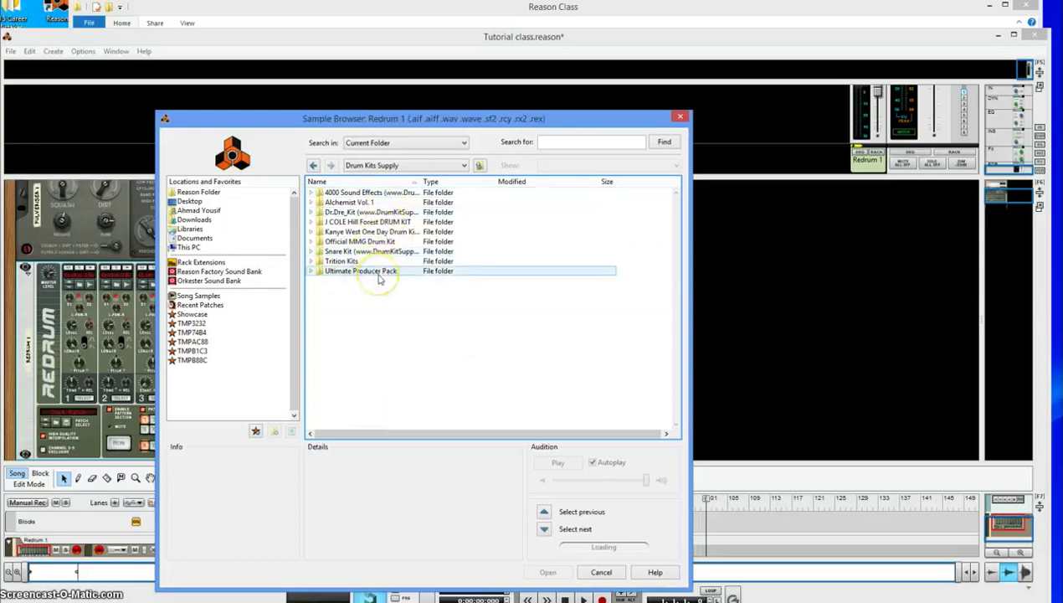
double_click(379, 272)
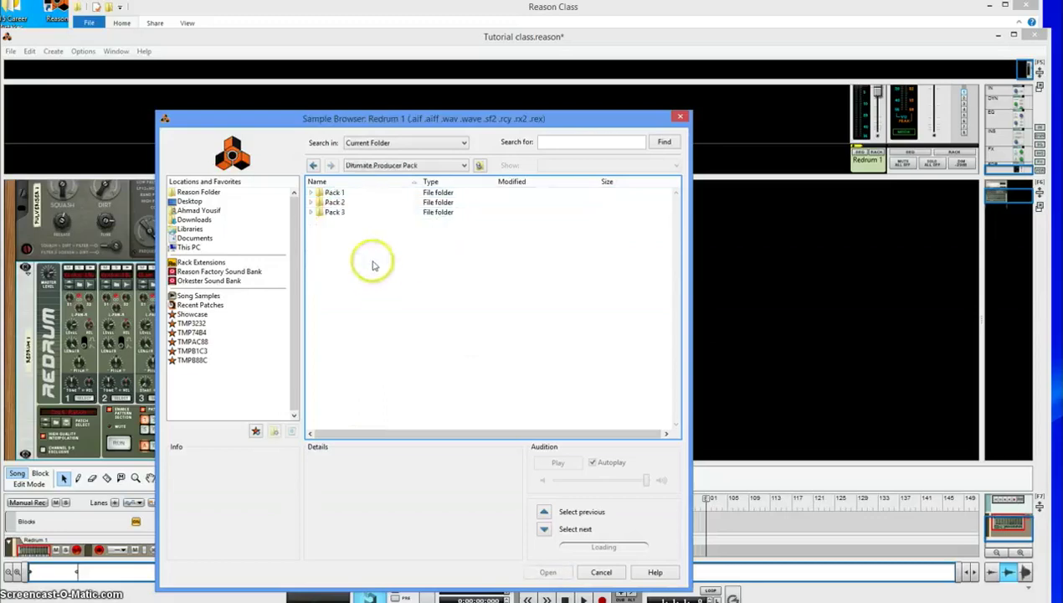
double_click(339, 193)
double_click(348, 193)
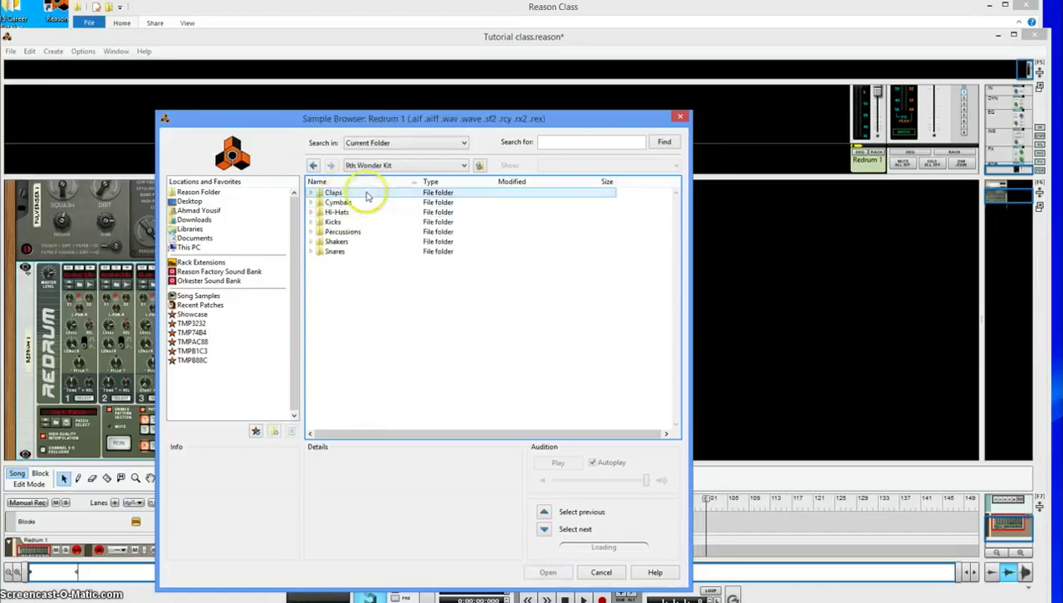
double_click(337, 212)
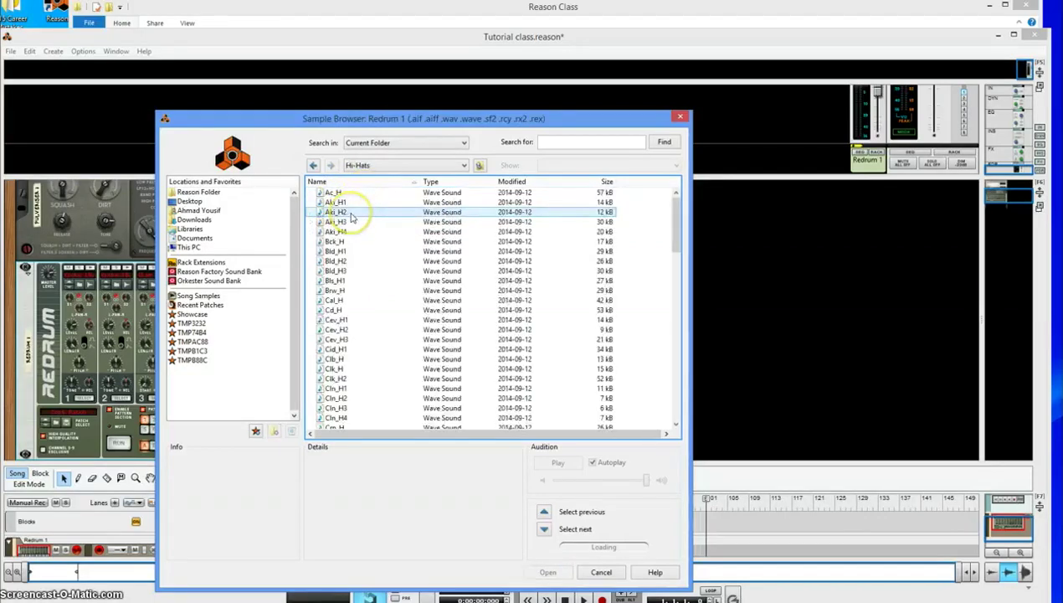
- Audition the hi-hat samples and load Bld_H3 into the drum channel
left_click(337, 212)
left_click(349, 240)
left_click(349, 253)
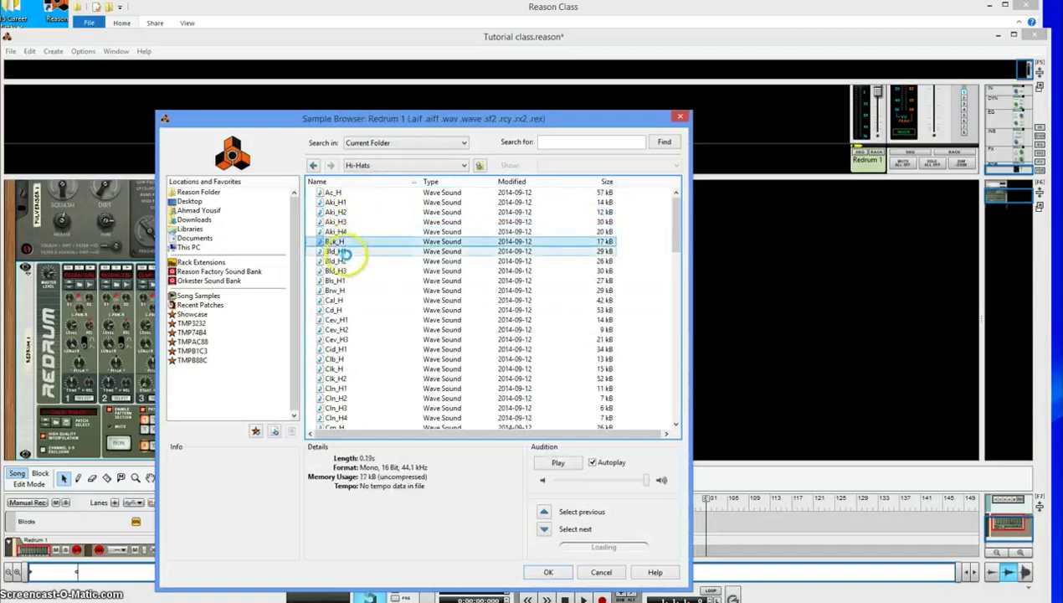
left_click(346, 261)
left_click(347, 271)
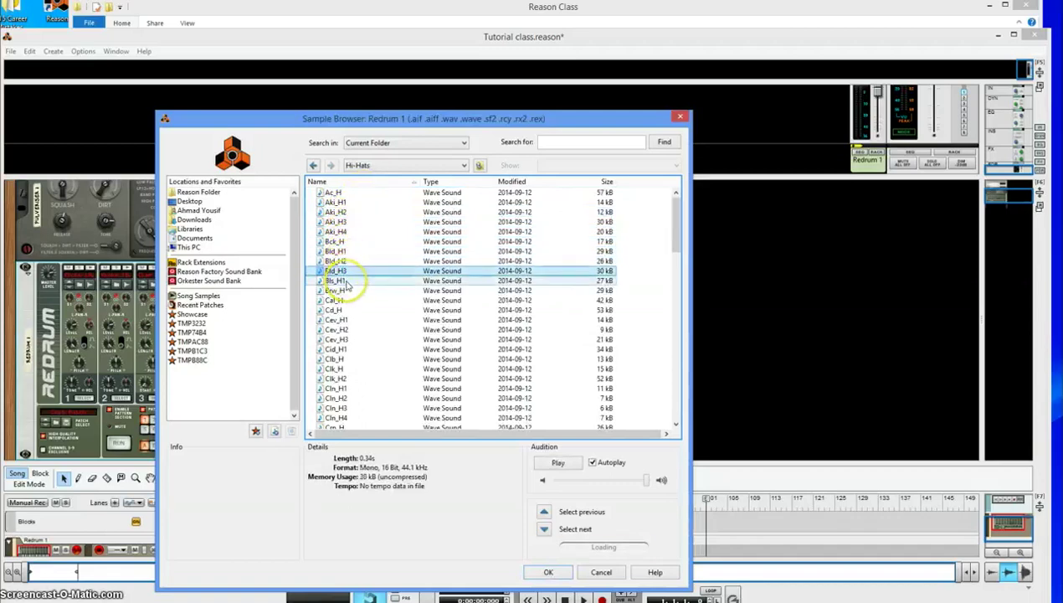
left_click(347, 281)
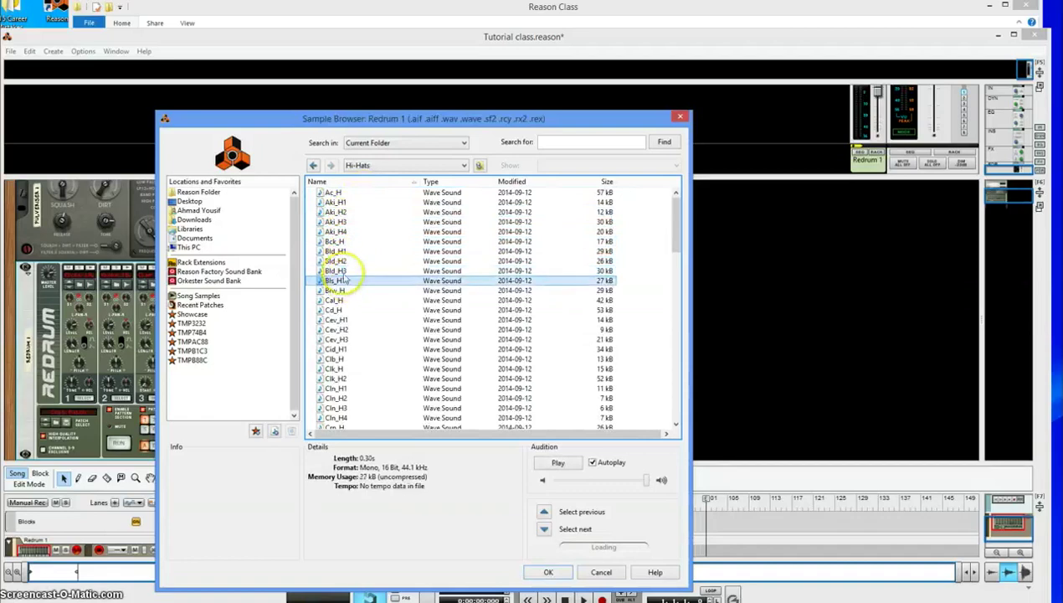
left_click(352, 299)
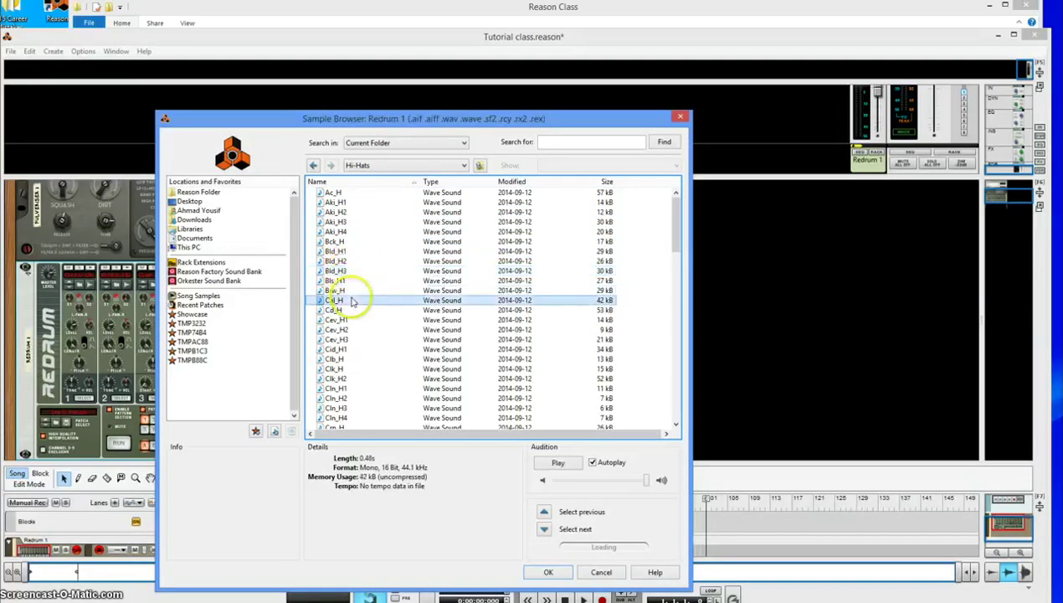
left_click(347, 272)
double_click(347, 273)
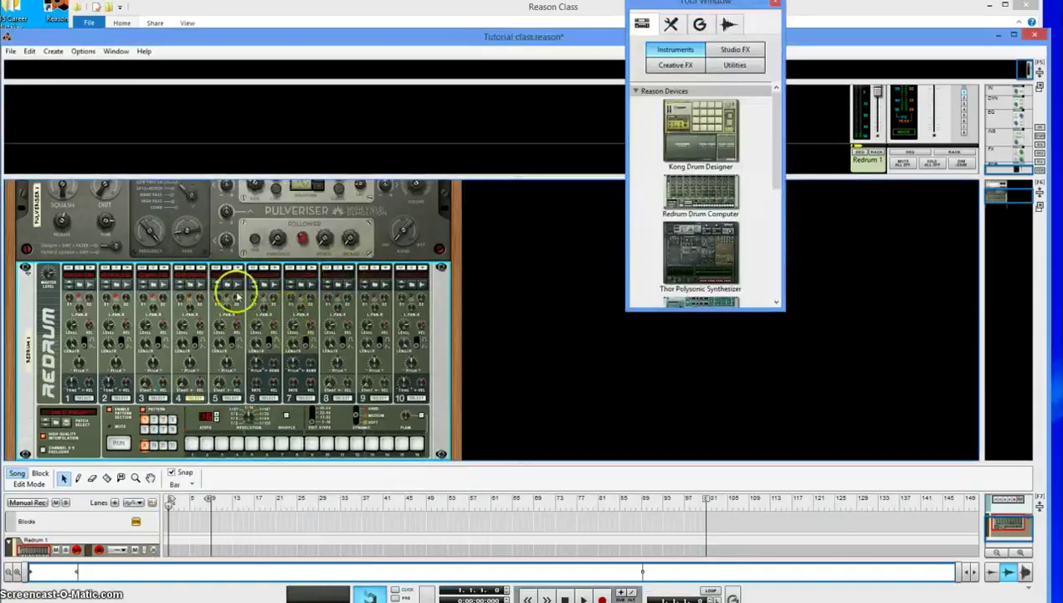
- Put drum channel 1 hits on steps 1–3 and start playback
left_click(84, 397)
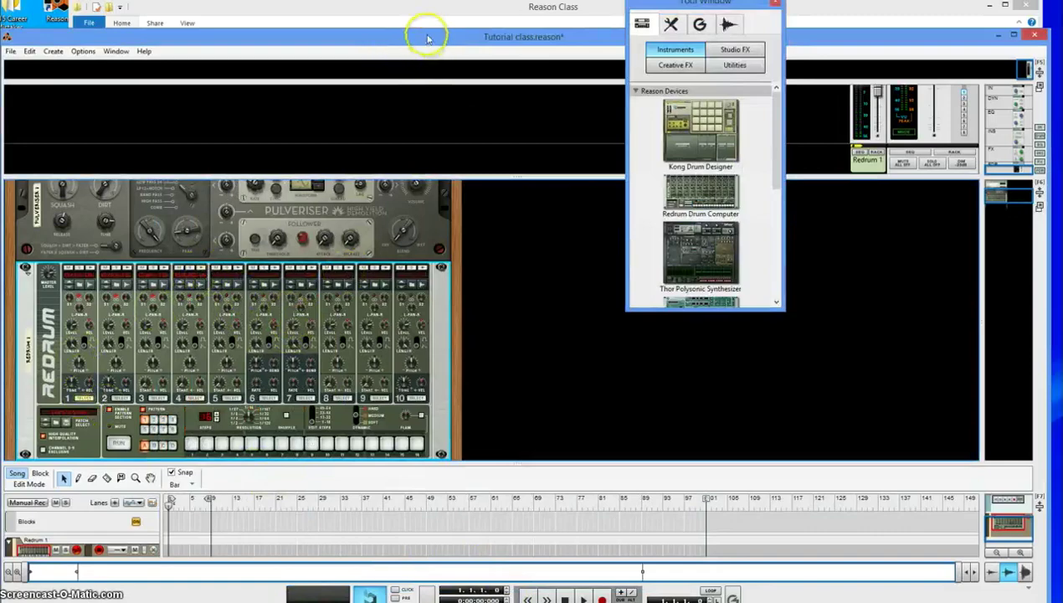
left_click_drag(427, 38, 426, 9)
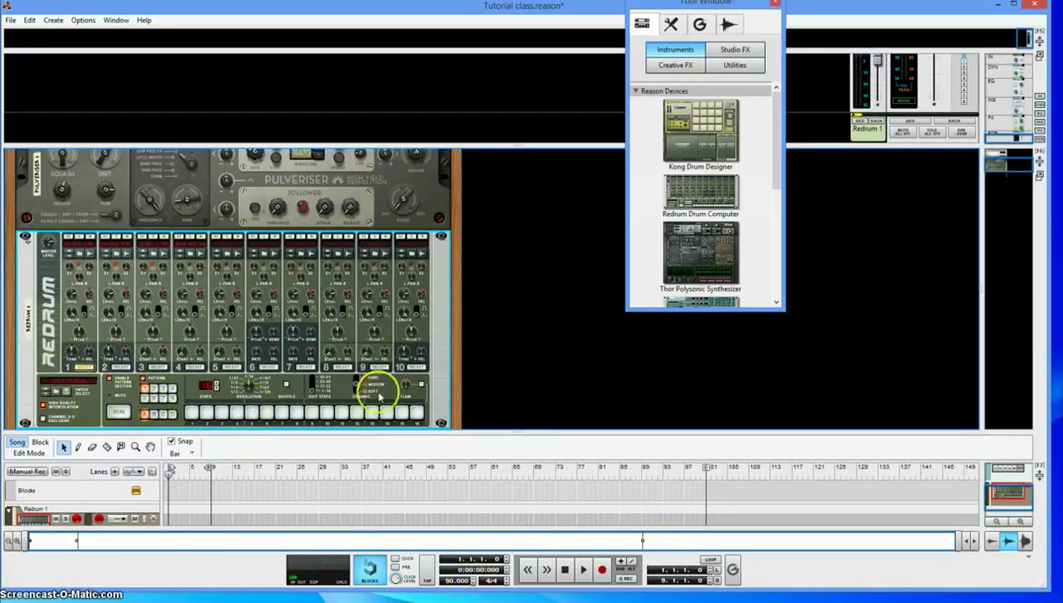
left_click(192, 412)
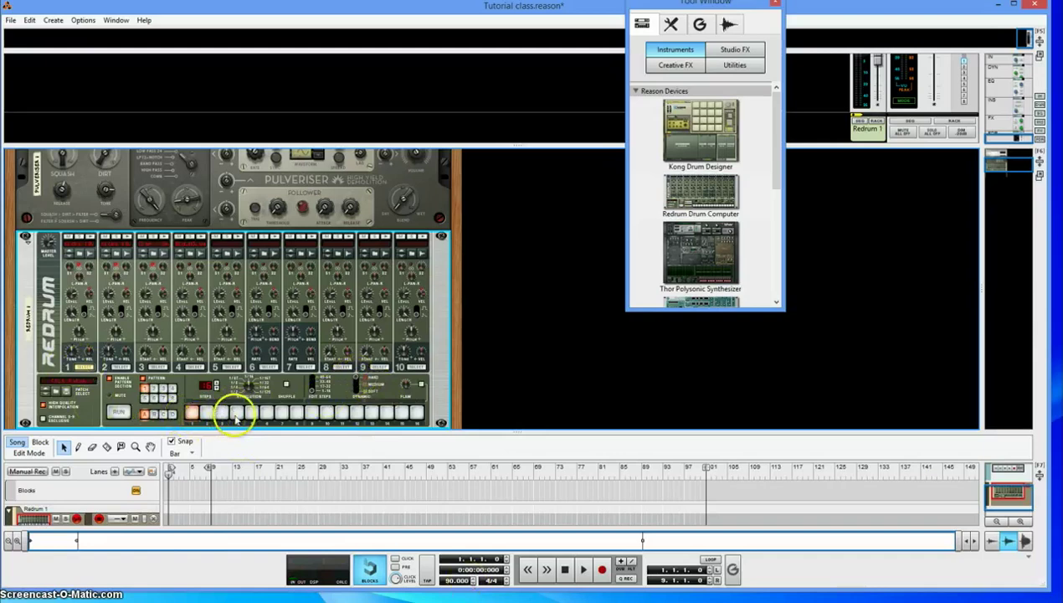
left_click(207, 412)
left_click(222, 412)
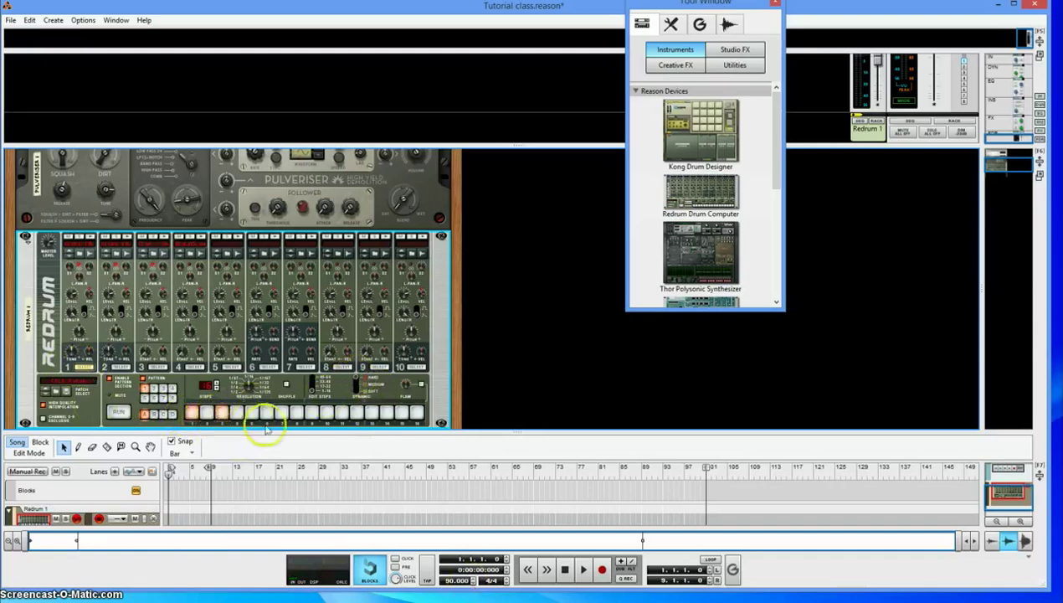
key("space")
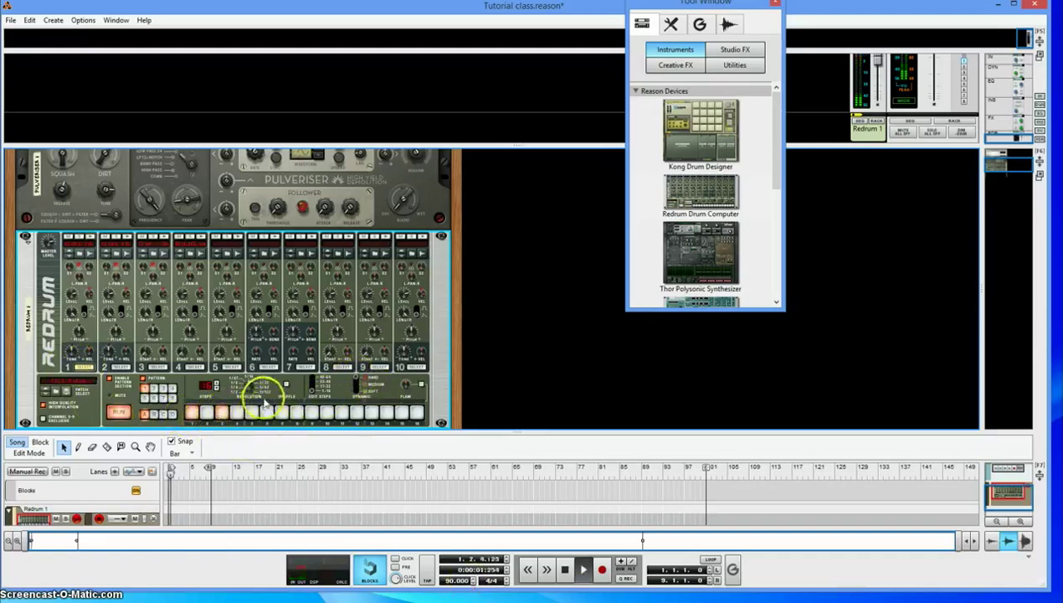
- Switch on all 16 steps for drum channel 4
left_click(193, 367)
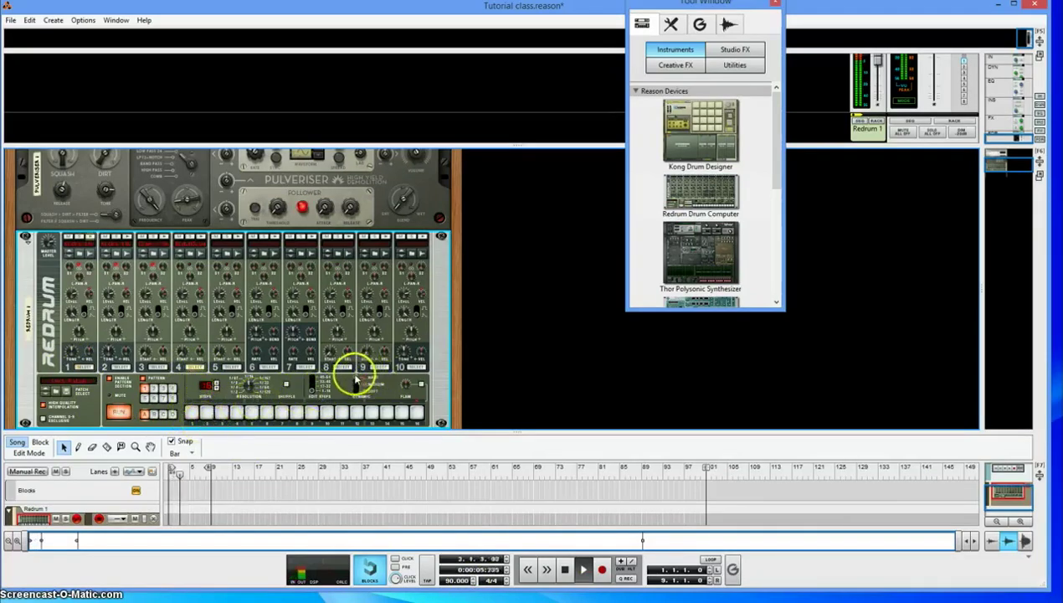
left_click(193, 411)
left_click(207, 412)
left_click(222, 412)
left_click(237, 412)
left_click(252, 412)
left_click(267, 412)
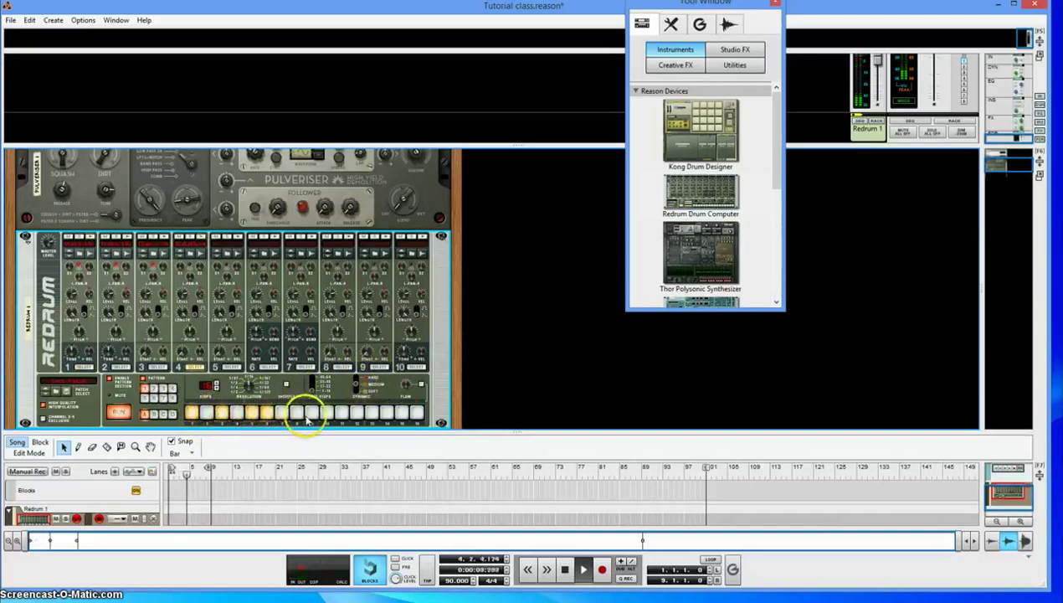
left_click(282, 412)
left_click(298, 411)
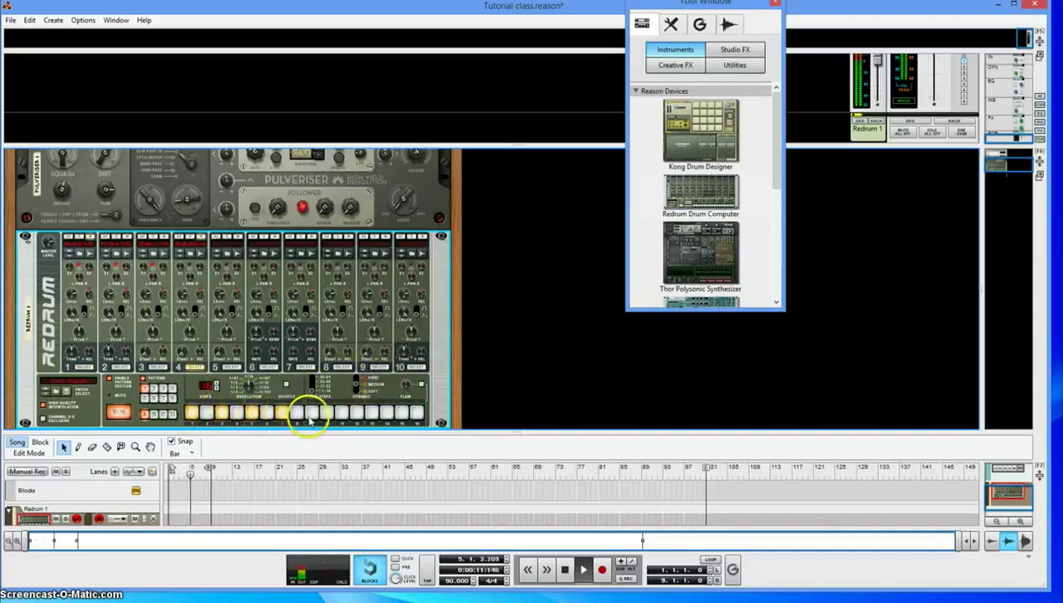
left_click(312, 412)
left_click(327, 412)
left_click(343, 412)
left_click(358, 412)
left_click(372, 412)
left_click(387, 412)
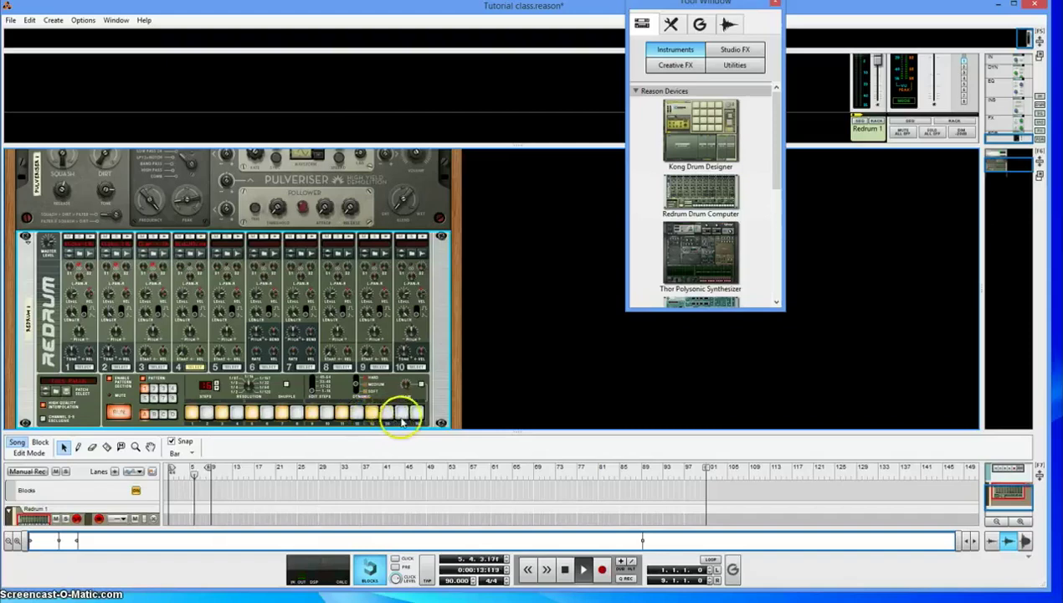
left_click(401, 412)
left_click(417, 412)
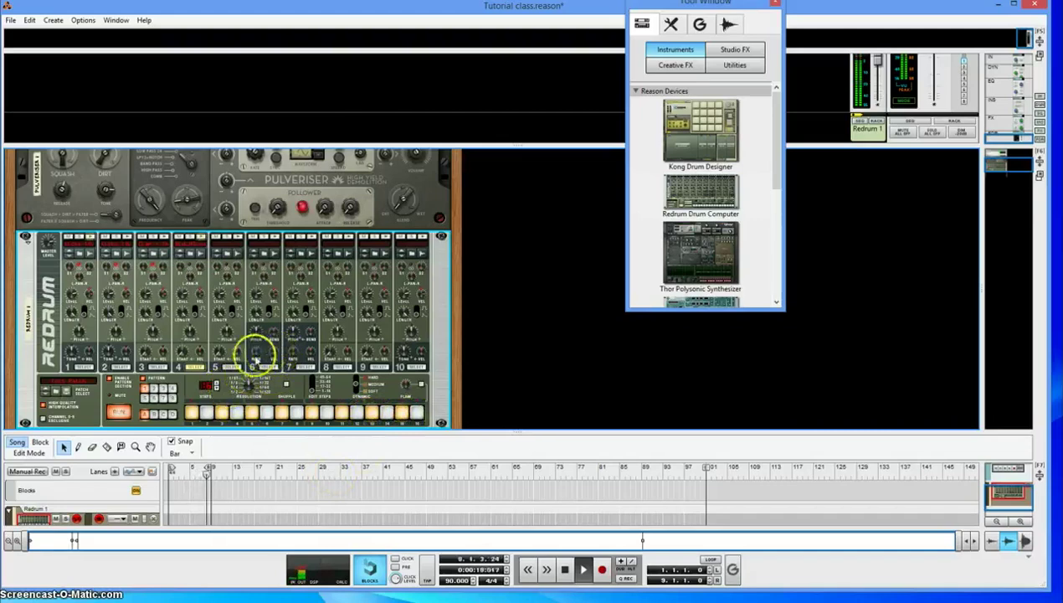
- Switch to another pattern and add drum channel 3 hits on steps 4, 5 and 13
left_click(156, 390)
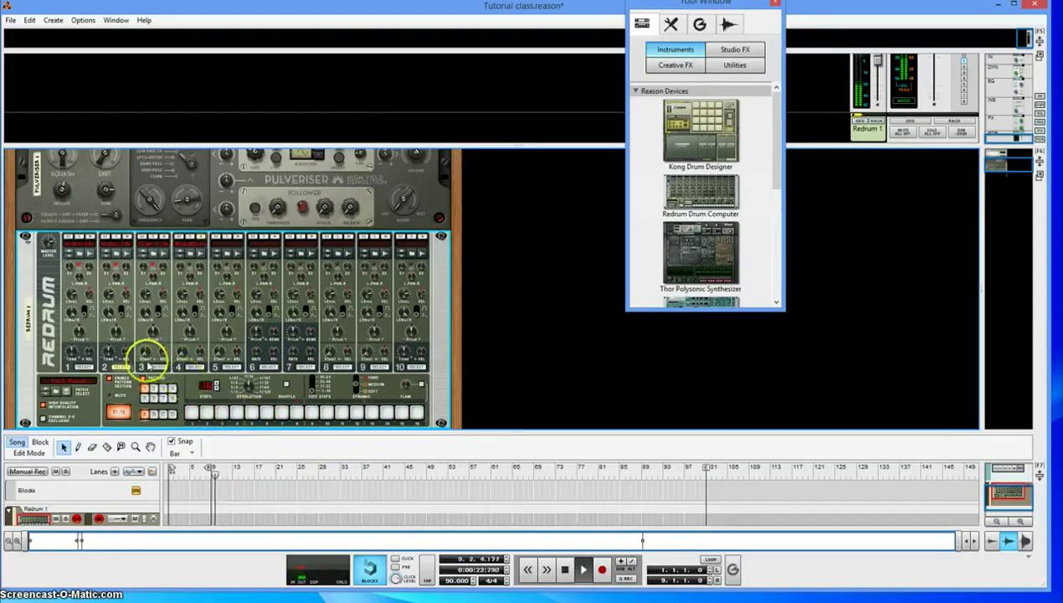
left_click(154, 367)
left_click(238, 412)
left_click(250, 411)
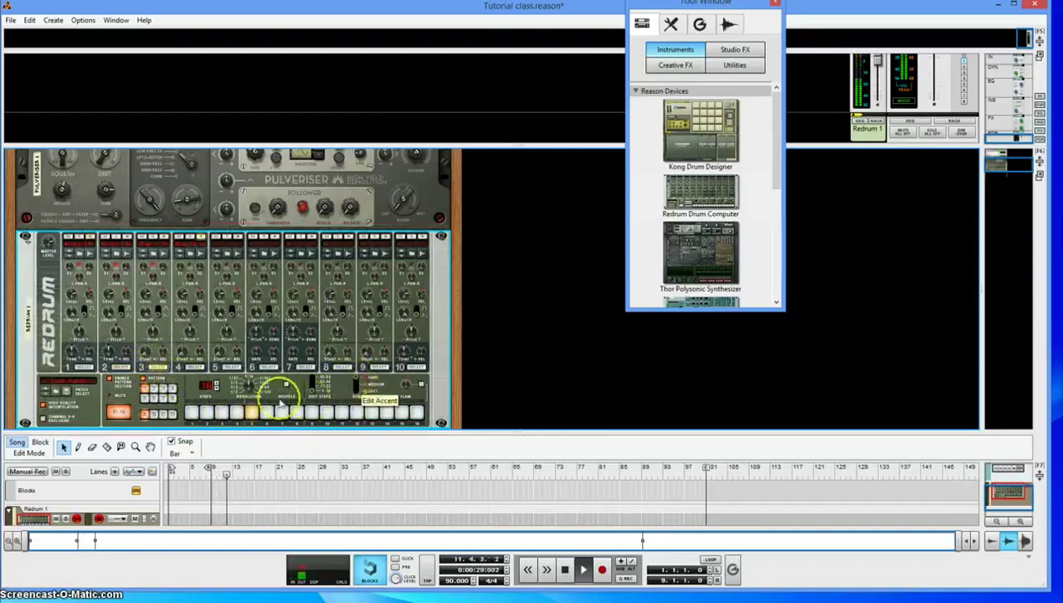
left_click(357, 412)
left_click(358, 412)
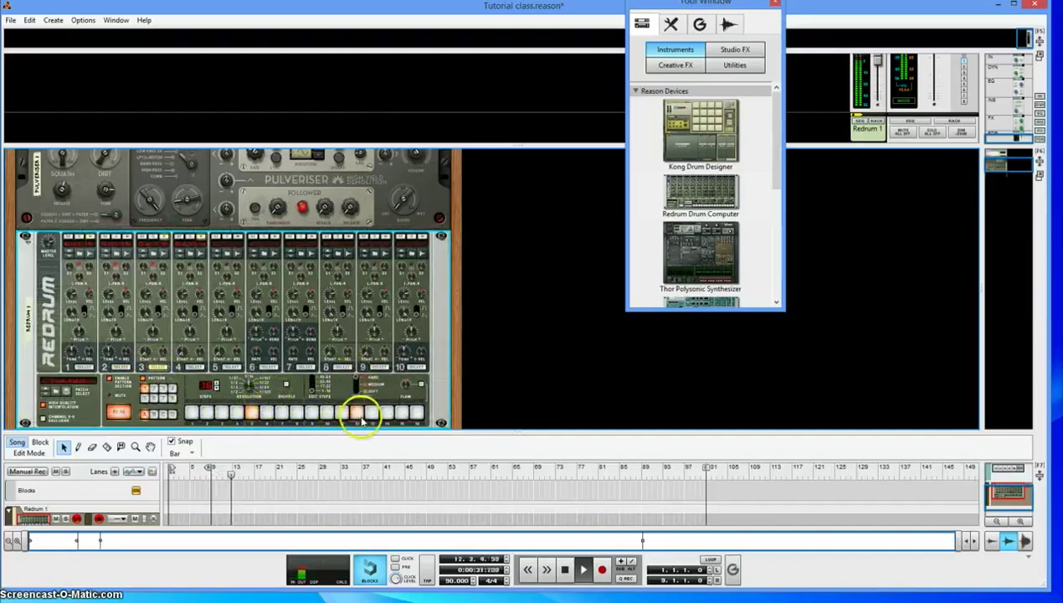
left_click(371, 412)
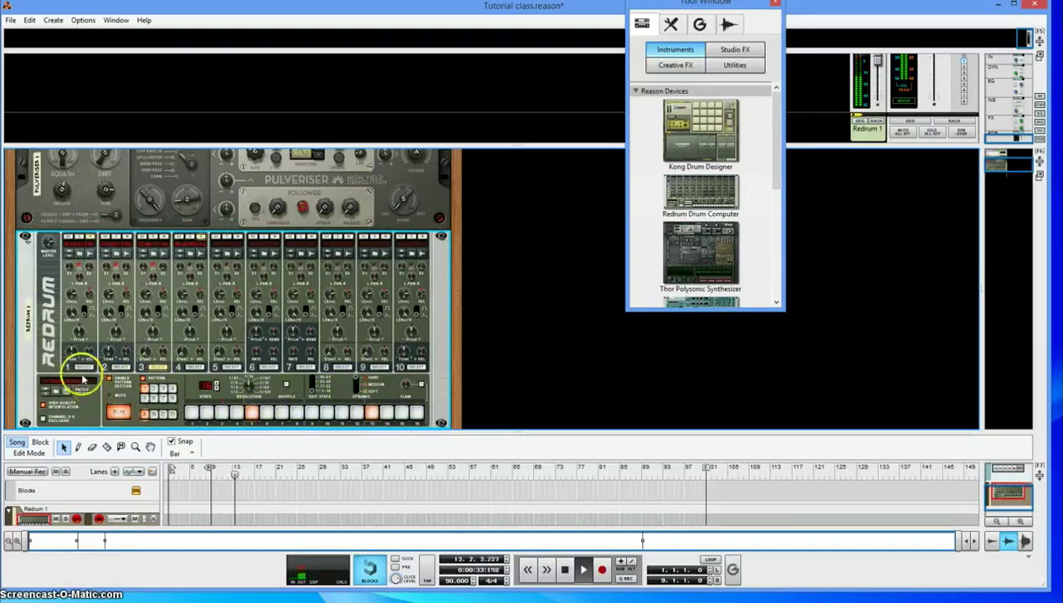
- Add drum channel 1 hits on steps 7 and 10, then stop playback
left_click(84, 367)
left_click(281, 412)
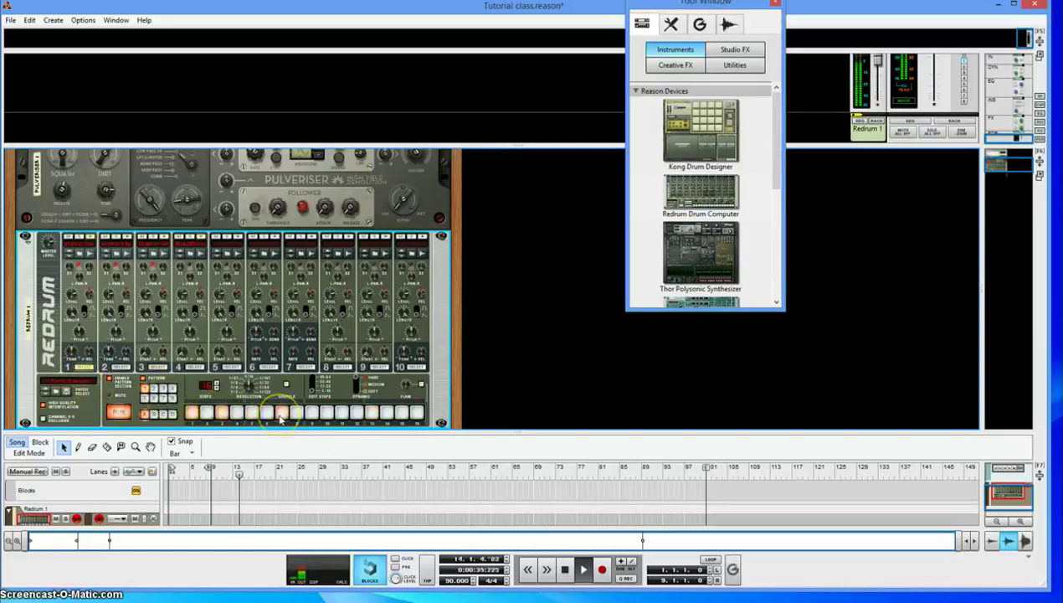
left_click(327, 417)
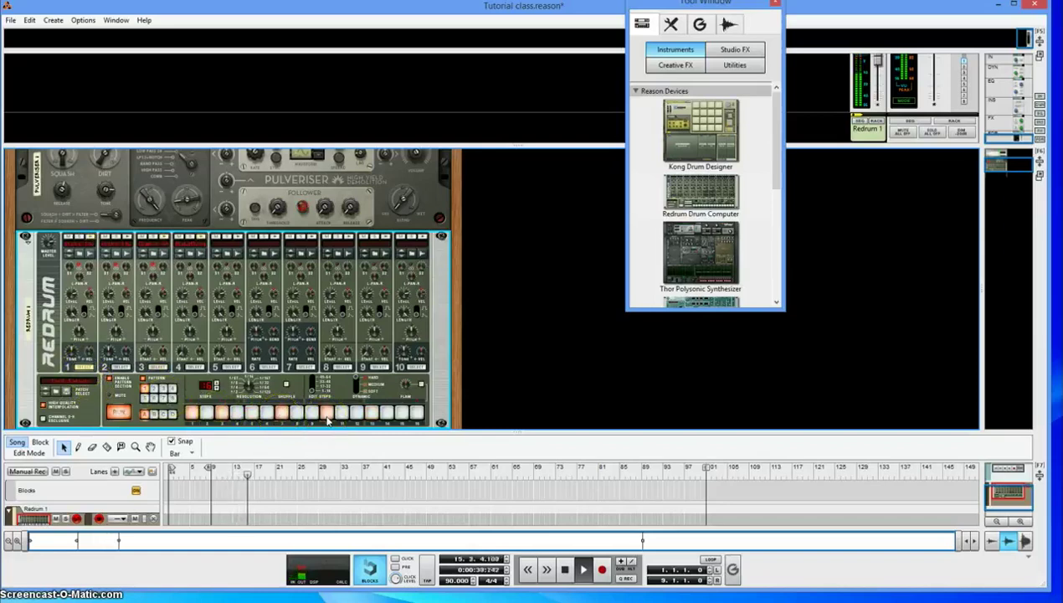
left_click(283, 414)
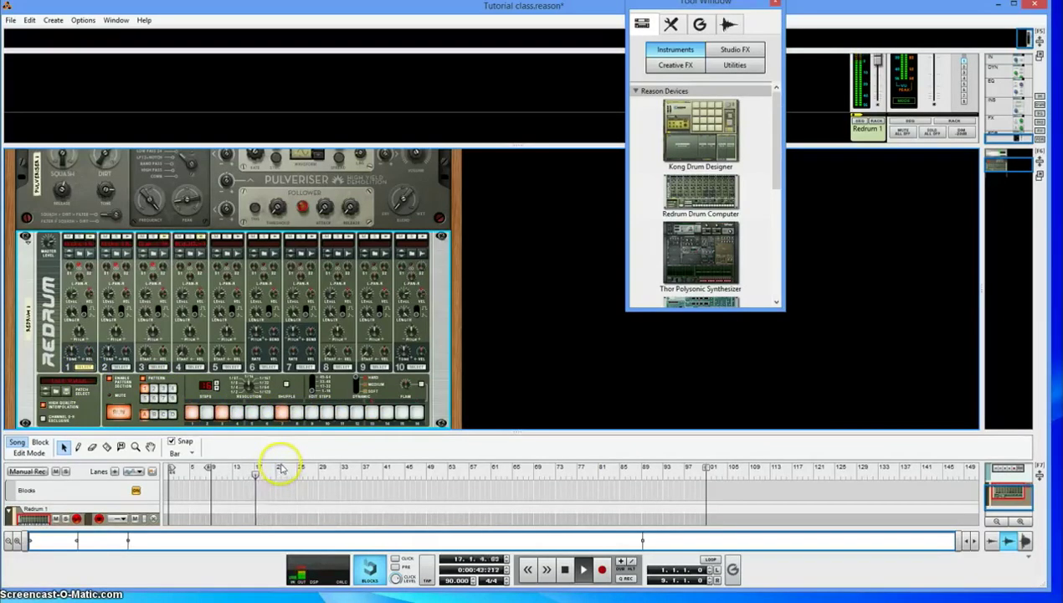
key("space")
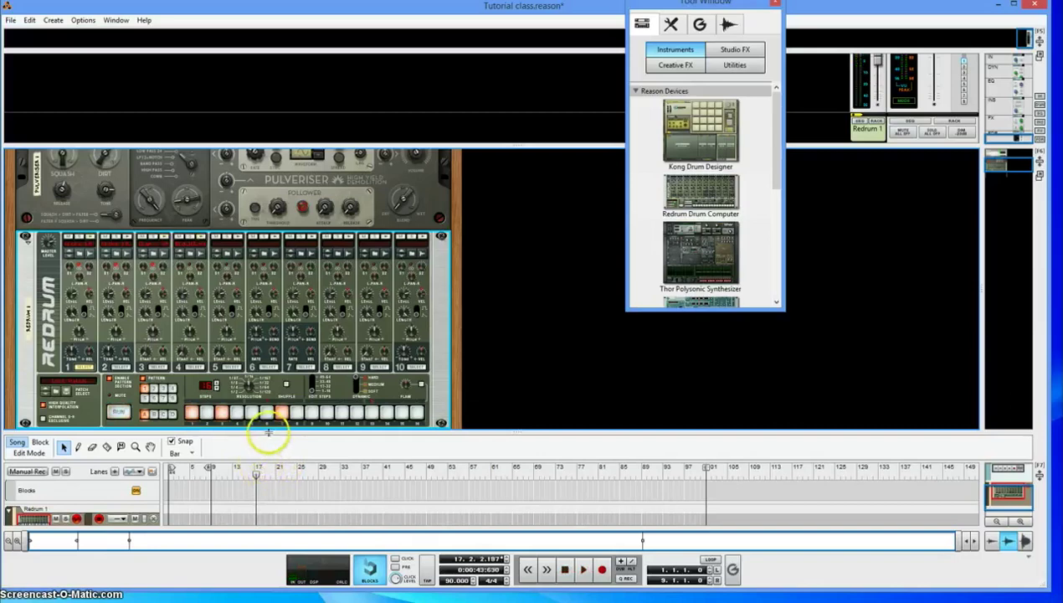
left_click_drag(268, 432, 281, 303)
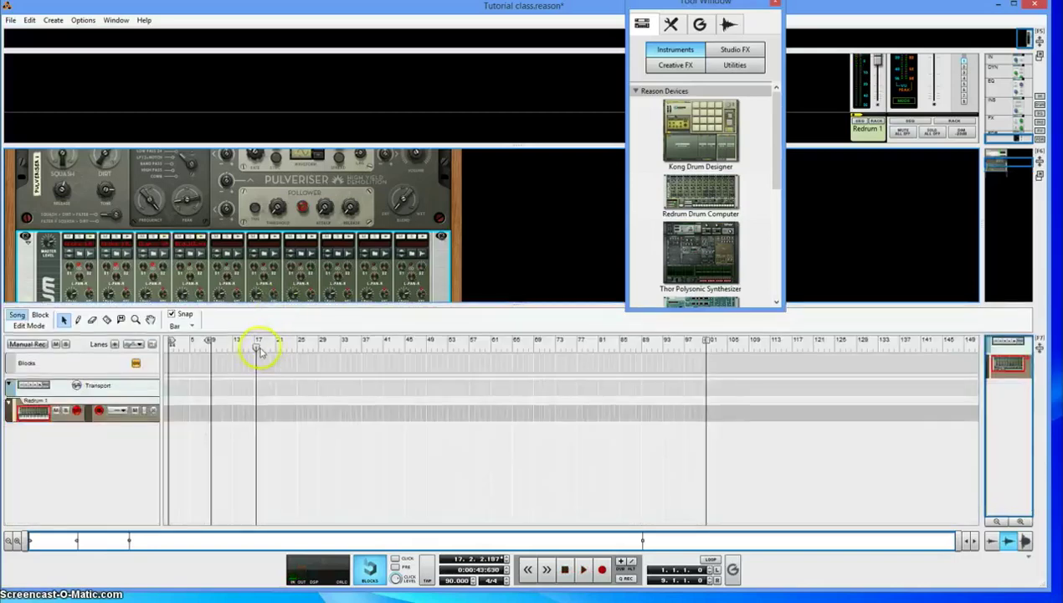
- Copy the Redrum pattern onto the Redrum 1 track at bar 1, set the song end to bar 3, and play
key("Home")
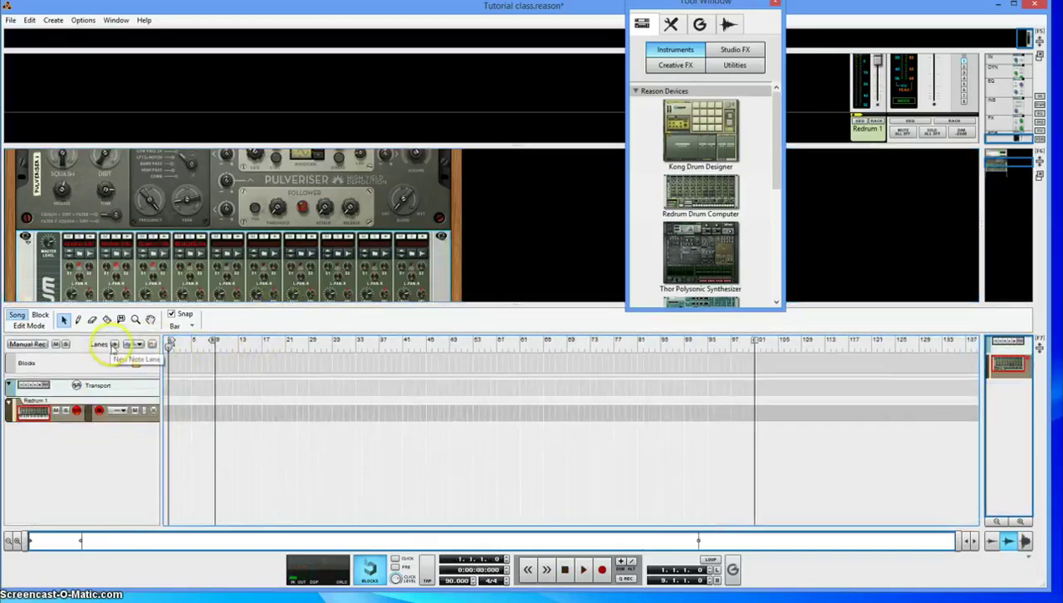
scroll(237, 373, "up", 6)
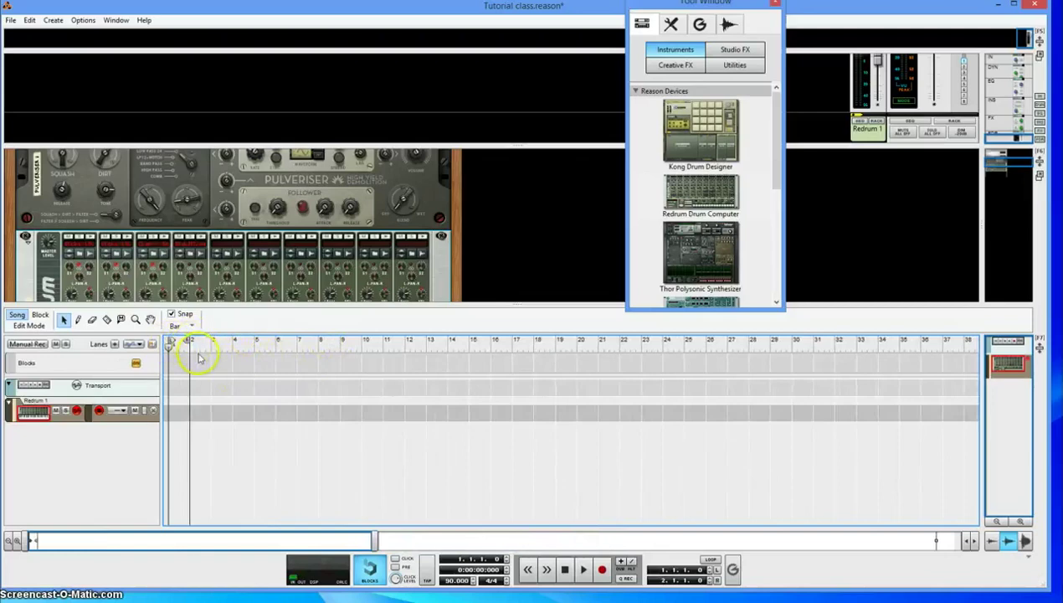
right_click(208, 277)
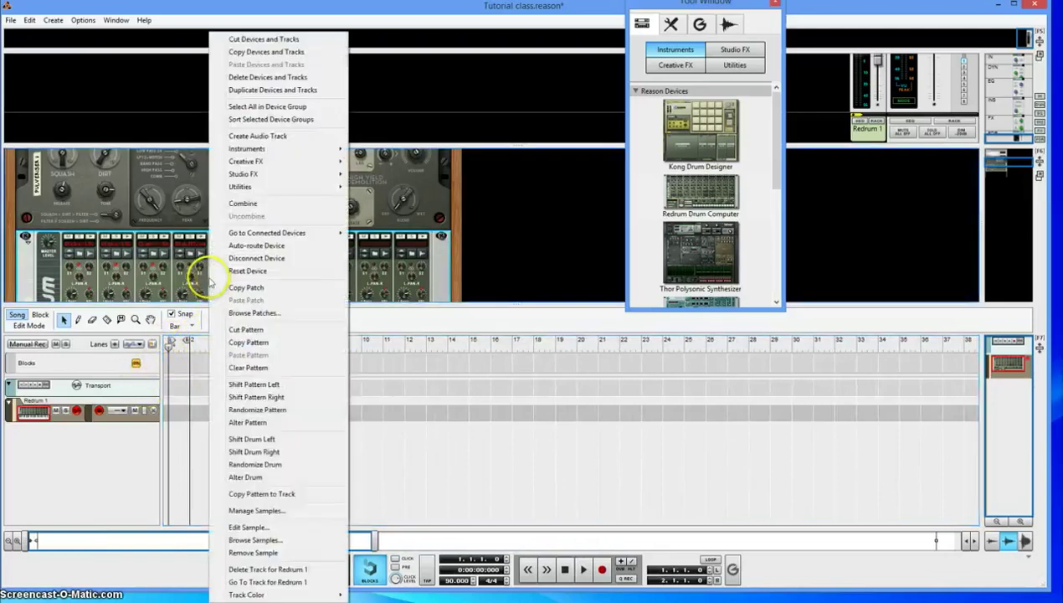
left_click(285, 496)
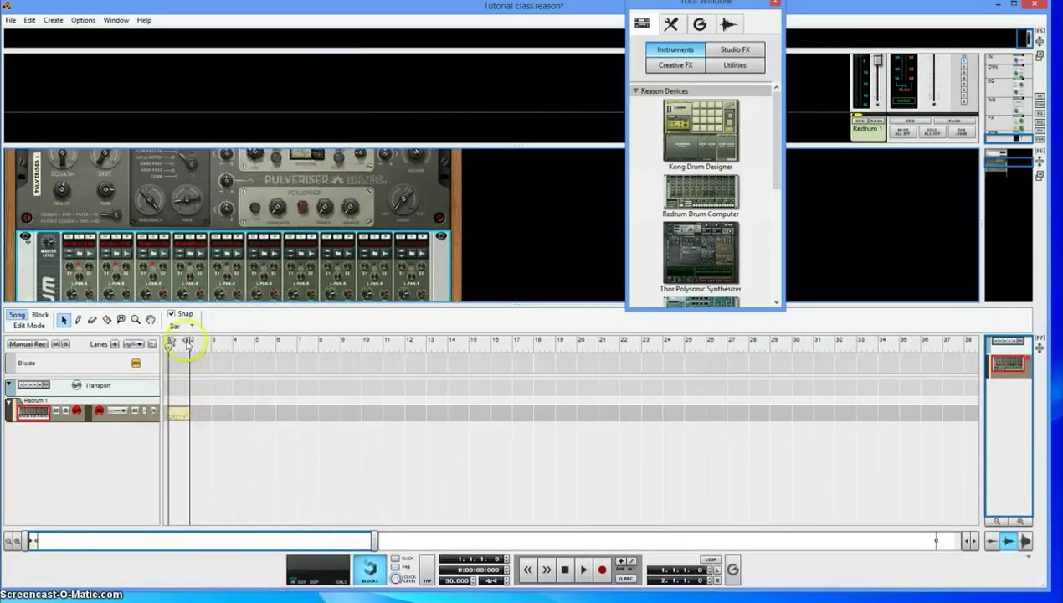
mouse_move(189, 343)
left_mouse_down()
mouse_move(208, 340)
mouse_move(194, 344)
left_mouse_up()
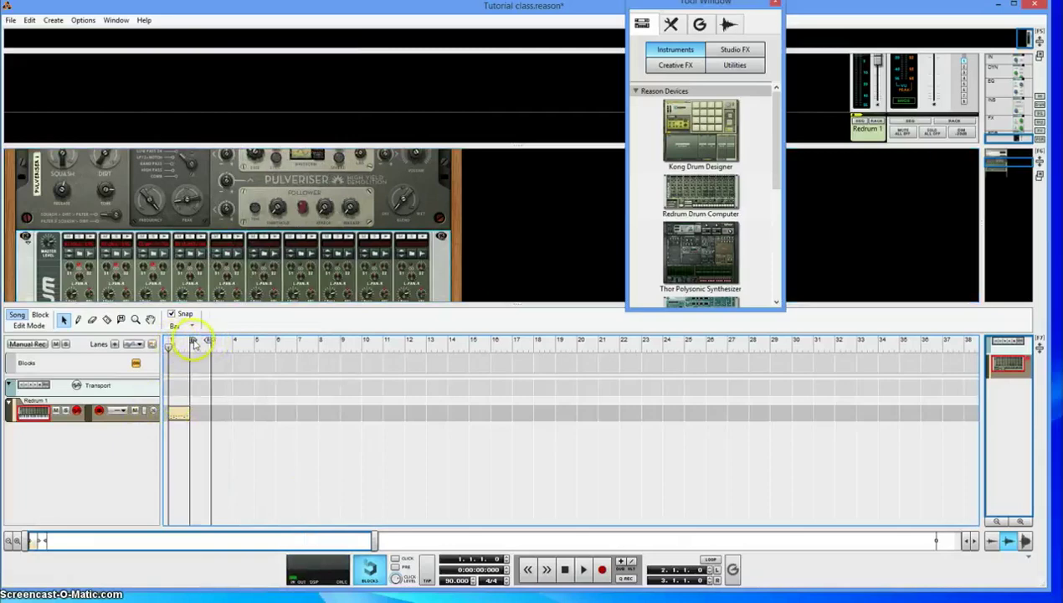
key("space")
left_click_drag(219, 308, 246, 435)
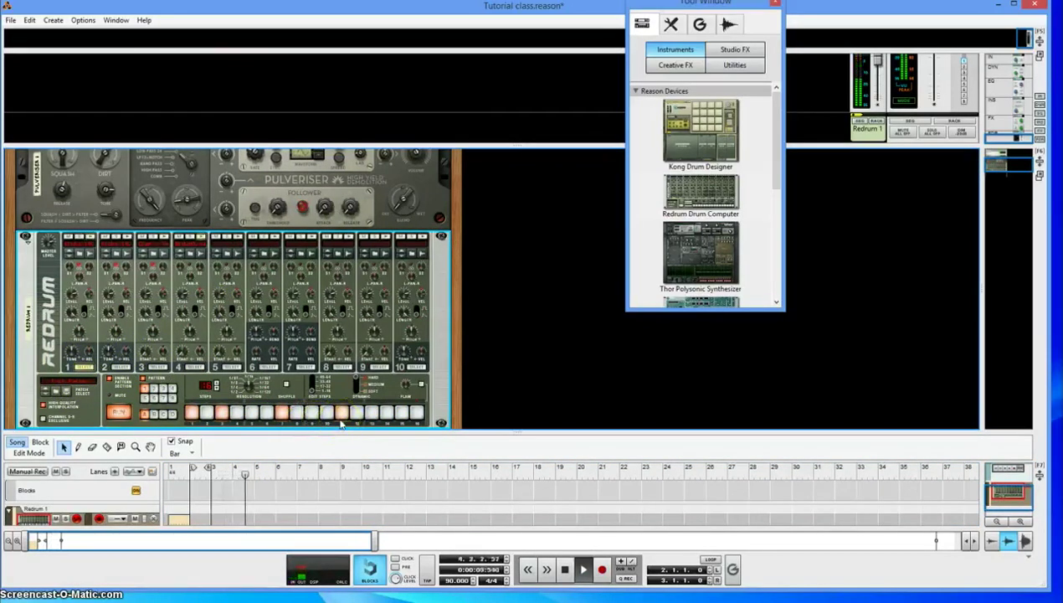
- Recopy the Redrum pattern to its track, enlarge the sequencer, and move loop start and song position to bar 1
right_click(264, 387)
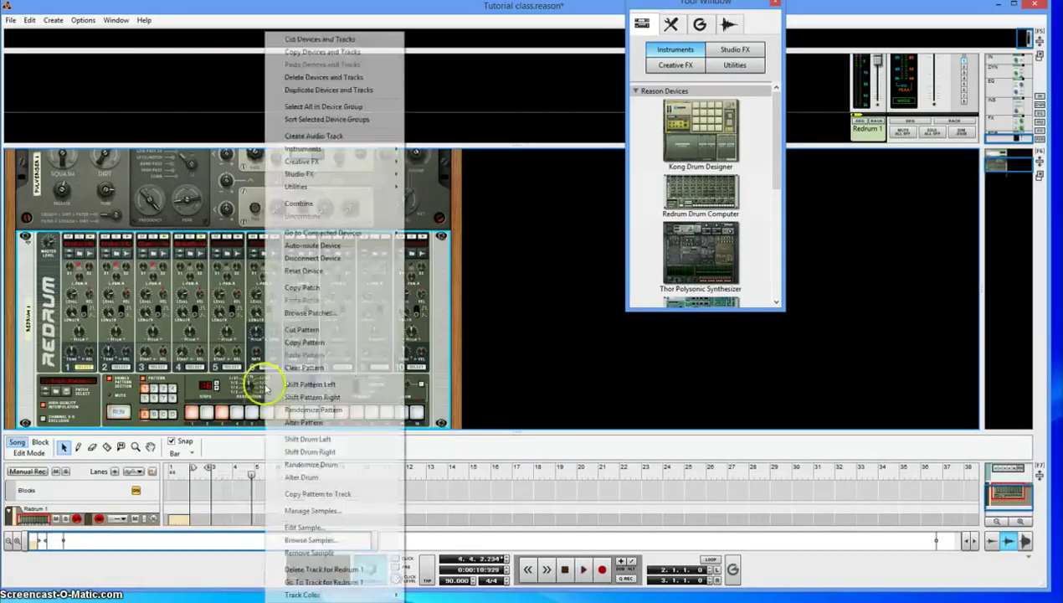
left_click(326, 499)
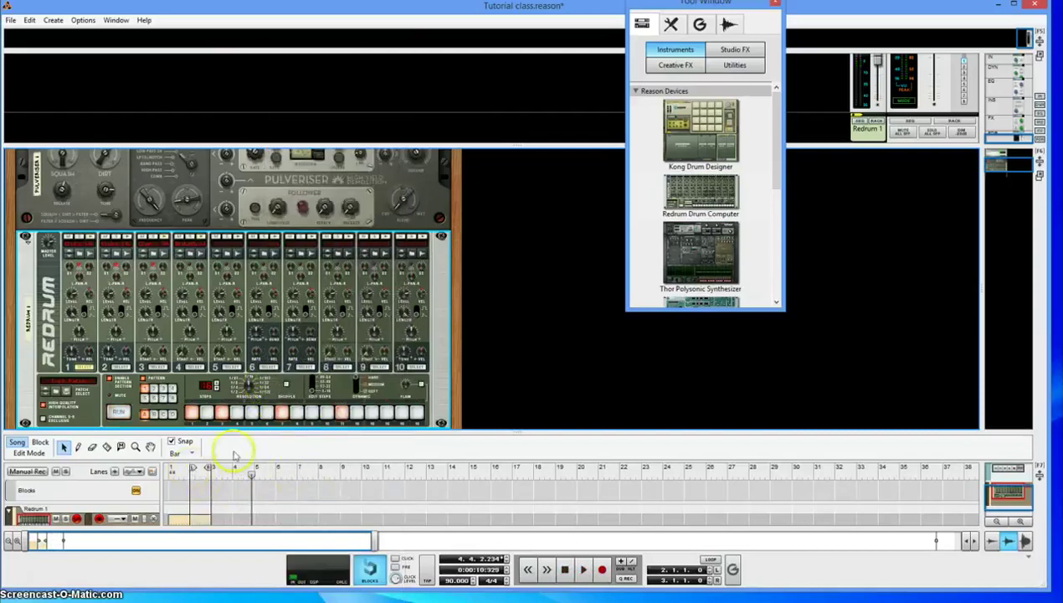
left_click_drag(262, 422, 262, 319)
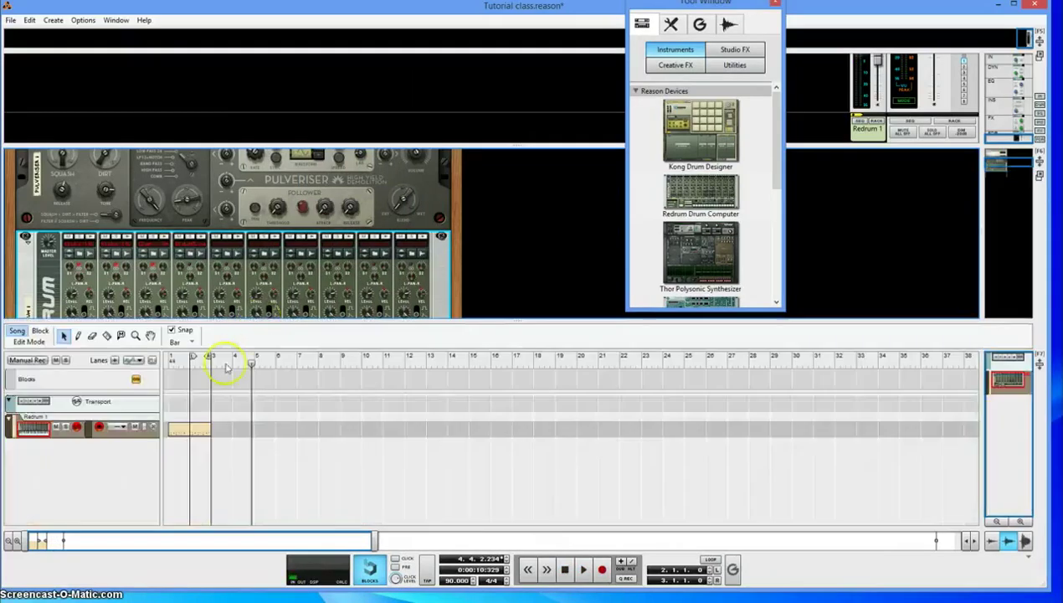
mouse_move(190, 356)
left_mouse_down()
mouse_move(171, 356)
mouse_move(226, 362)
mouse_move(198, 363)
mouse_move(210, 358)
left_mouse_up()
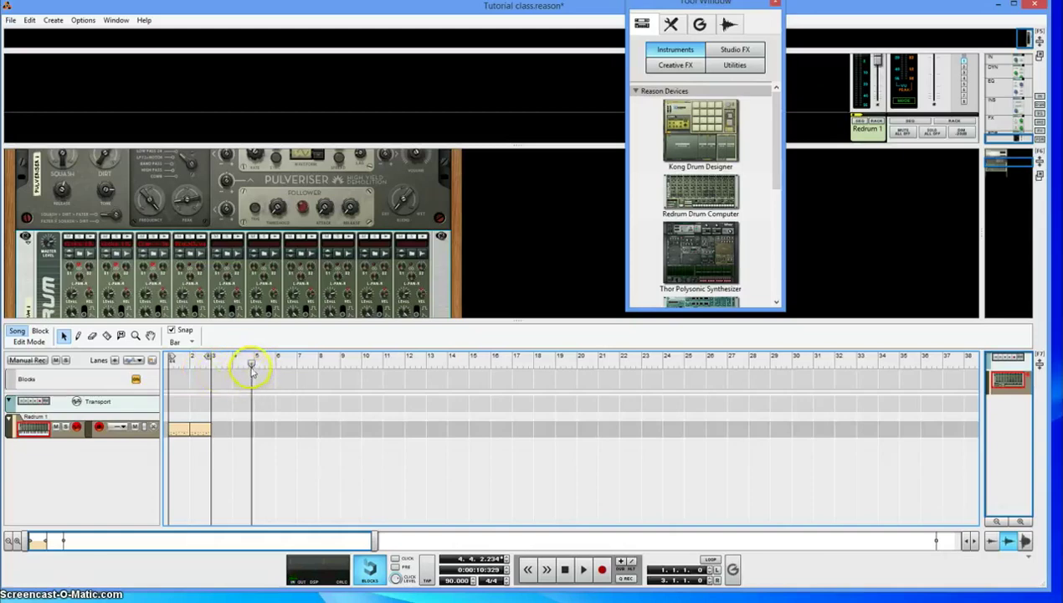
left_click_drag(253, 366, 134, 378)
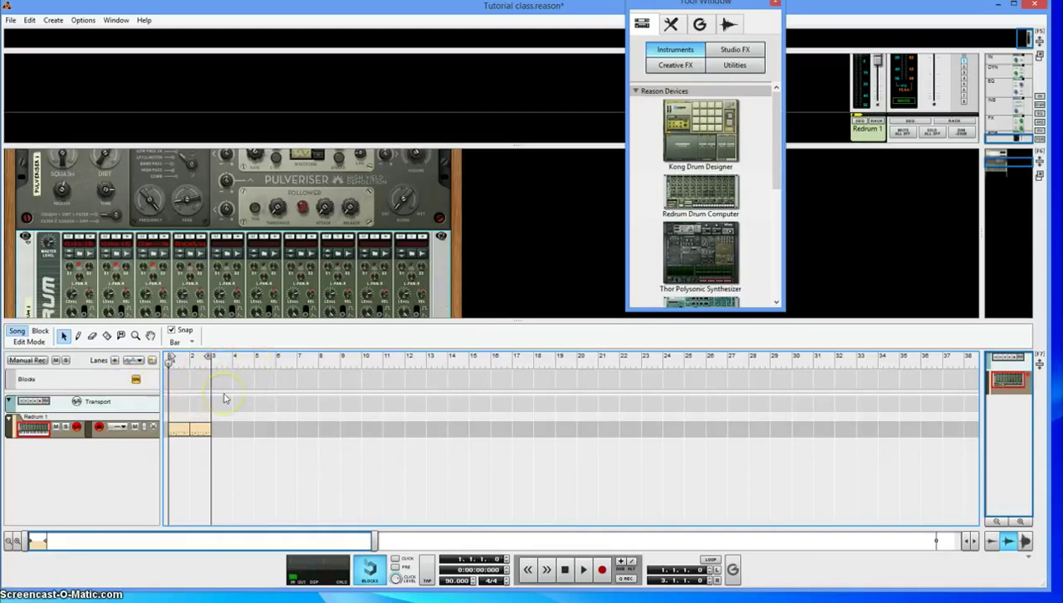
- Briefly play the song to audition the current Redrum pattern, then stop
right_click(210, 303)
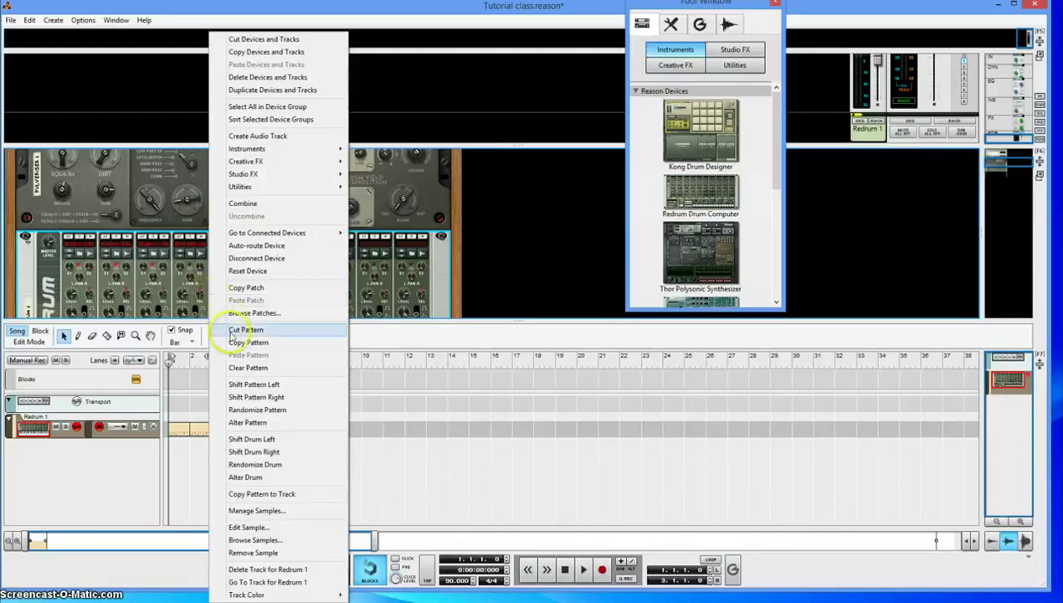
left_click(165, 318)
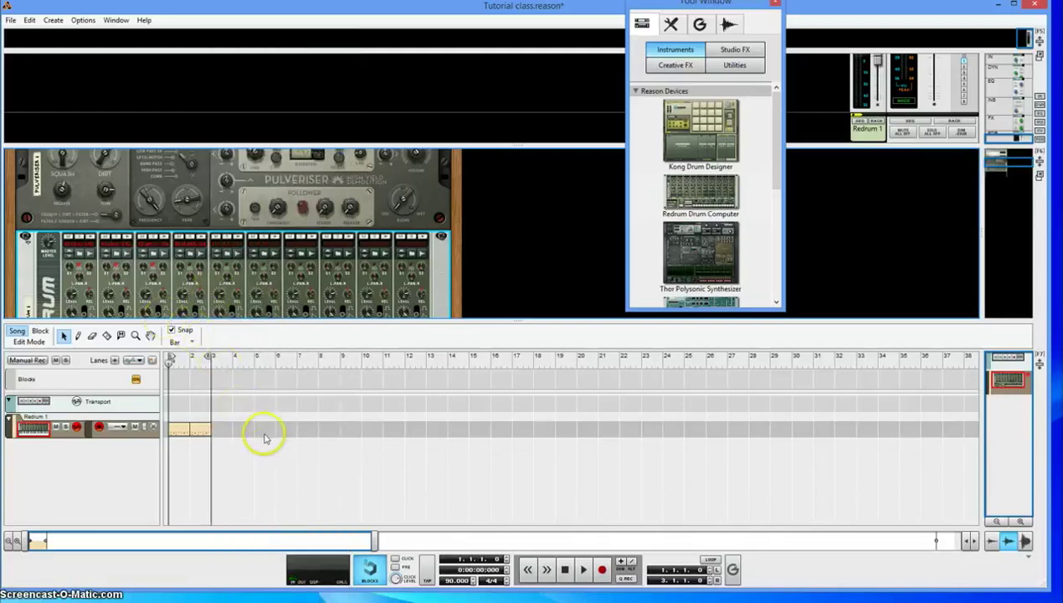
key("space")
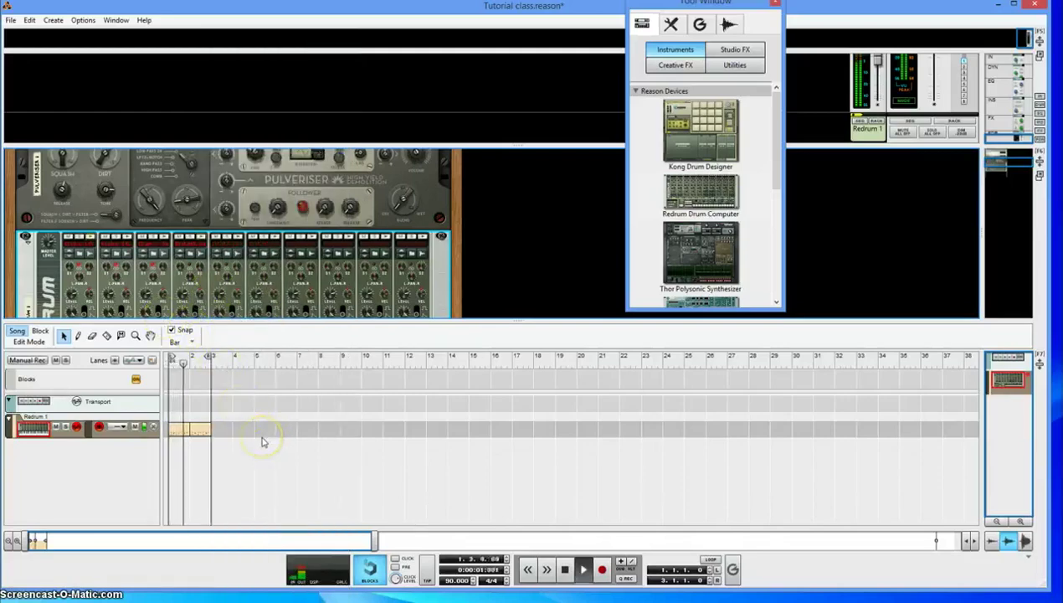
key("space")
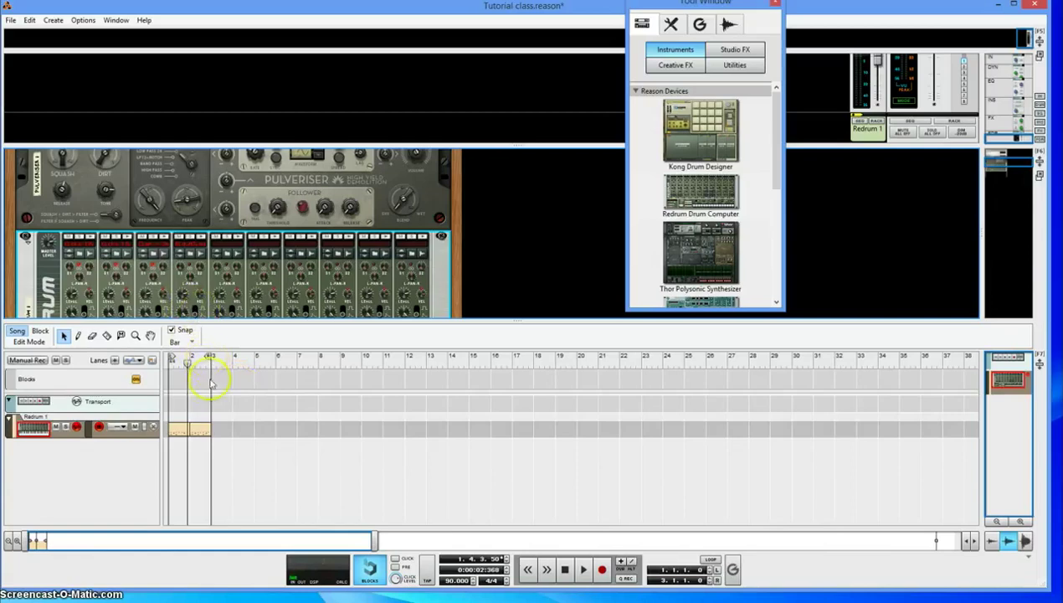
- Clear the Redrum's pattern, play from the start, and maximize the sequencer with F7
right_click(206, 280)
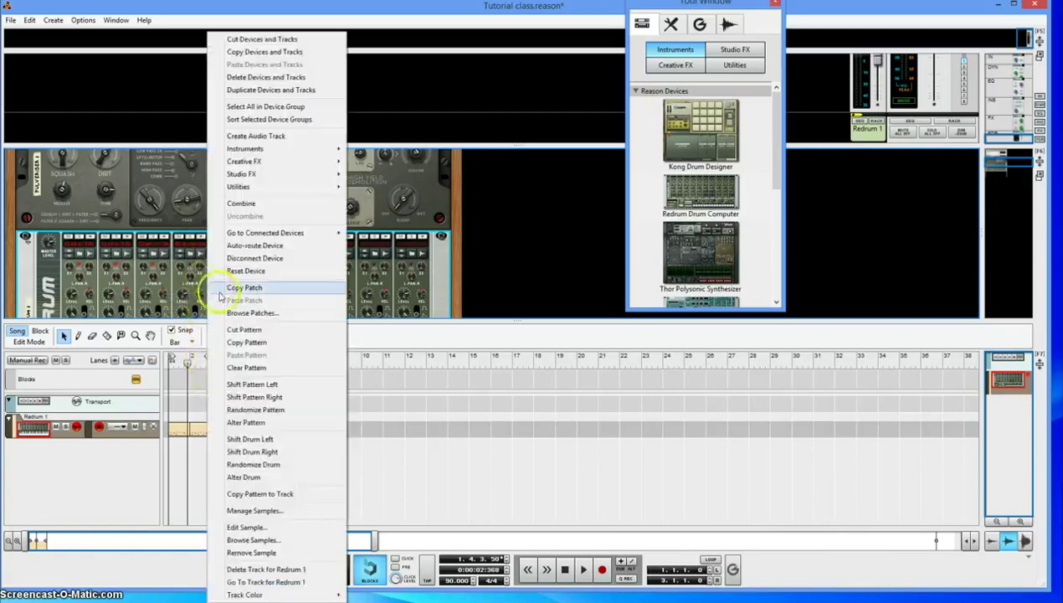
left_click(270, 371)
left_click(179, 371)
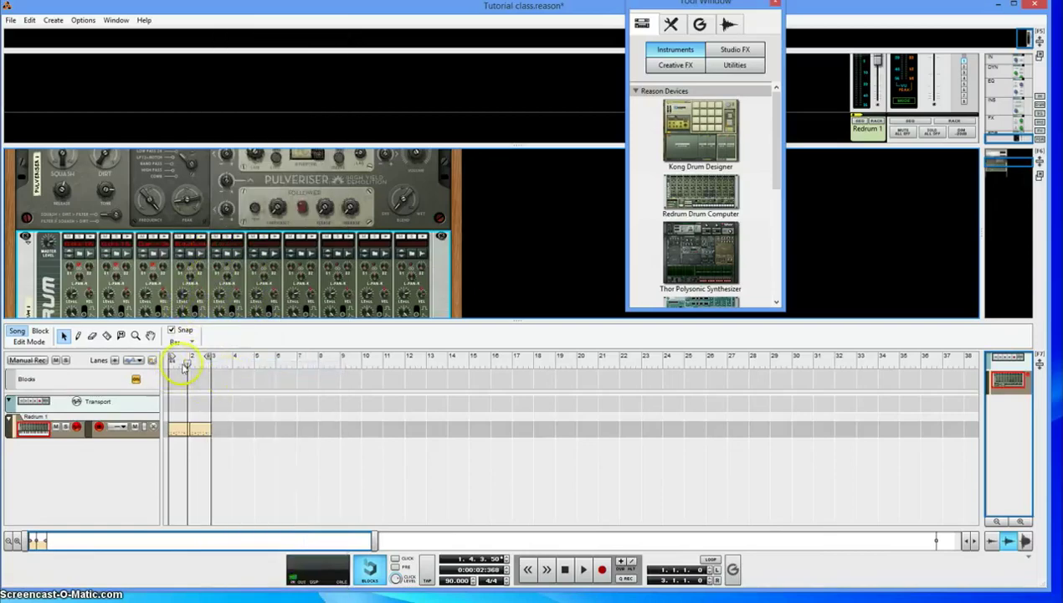
left_click_drag(186, 366, 146, 366)
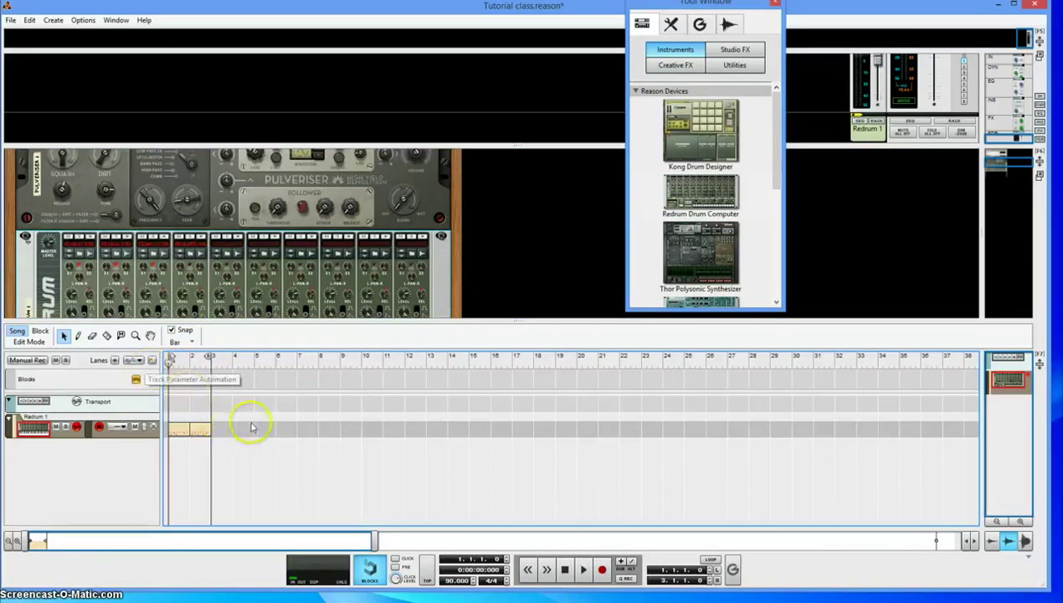
key("space")
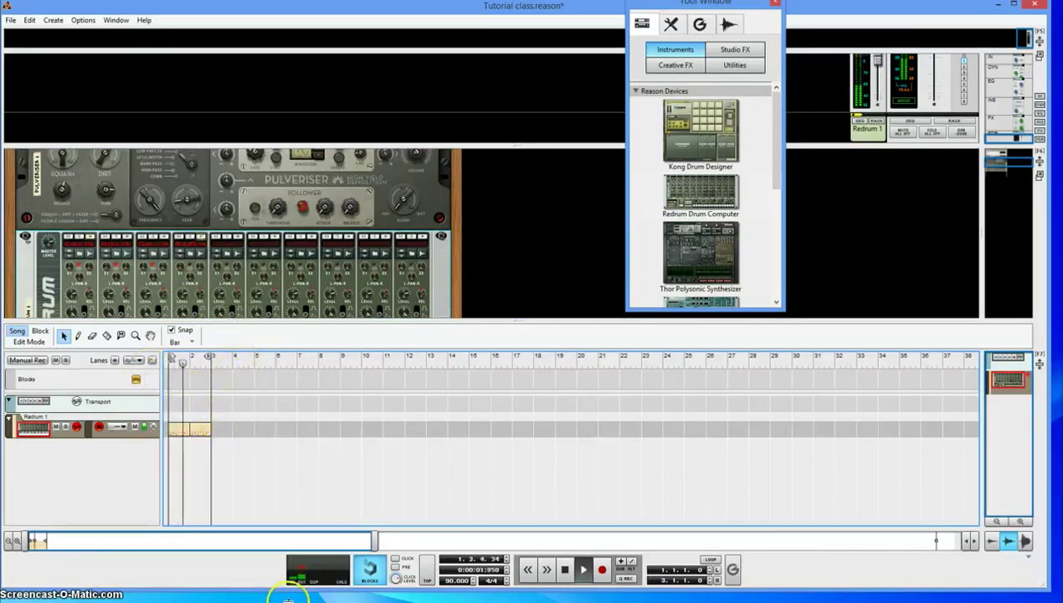
key("F7")
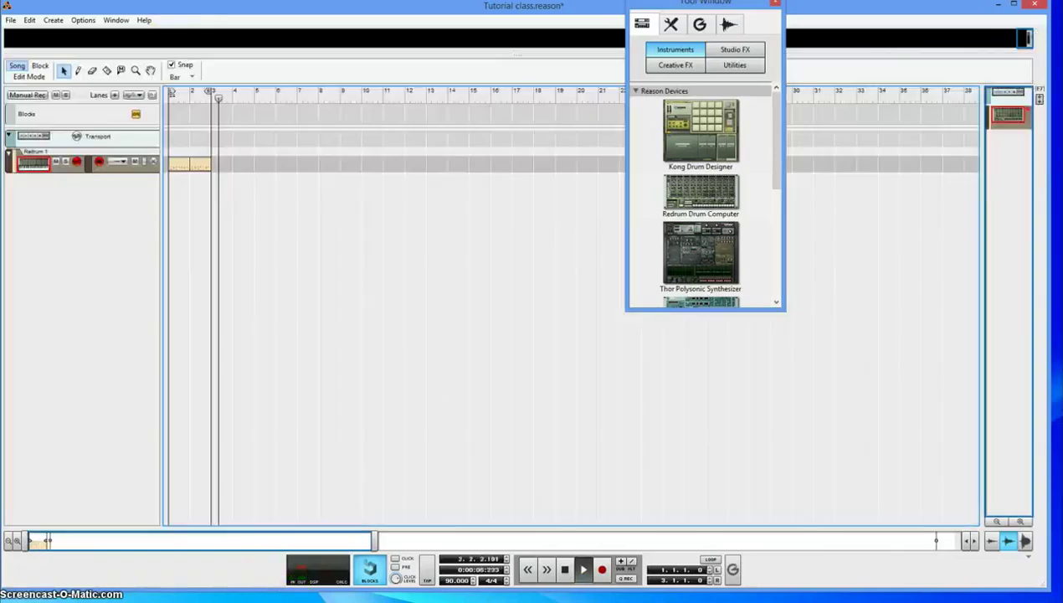
- Duplicate the Redrum 1 clip onto bars 3–4 and extend the loop end to bar 5
key("F7")
left_click(176, 164)
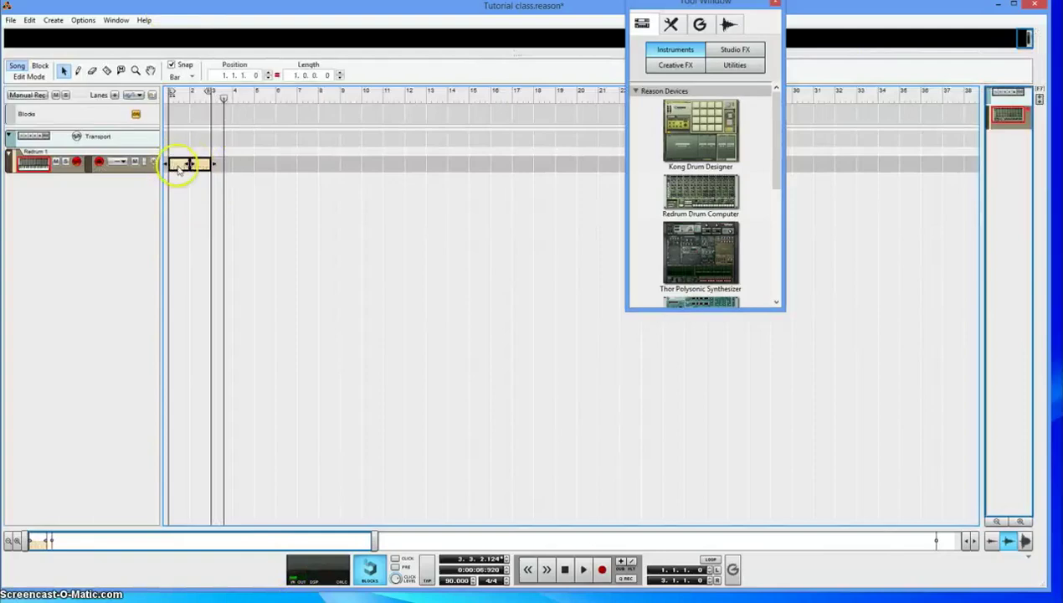
left_click_drag(219, 172, 218, 171)
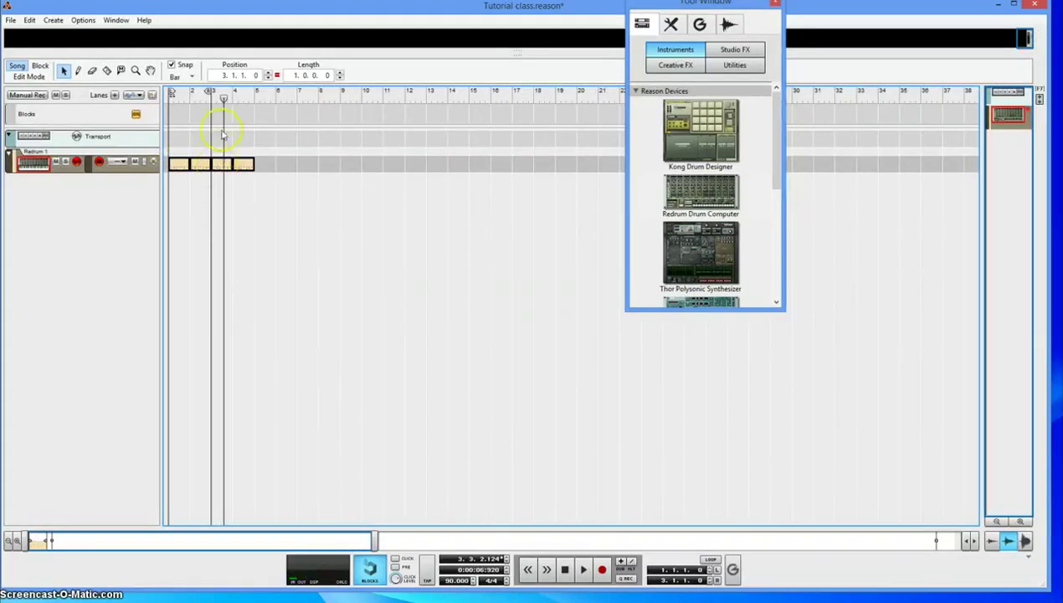
left_click_drag(210, 95, 245, 98)
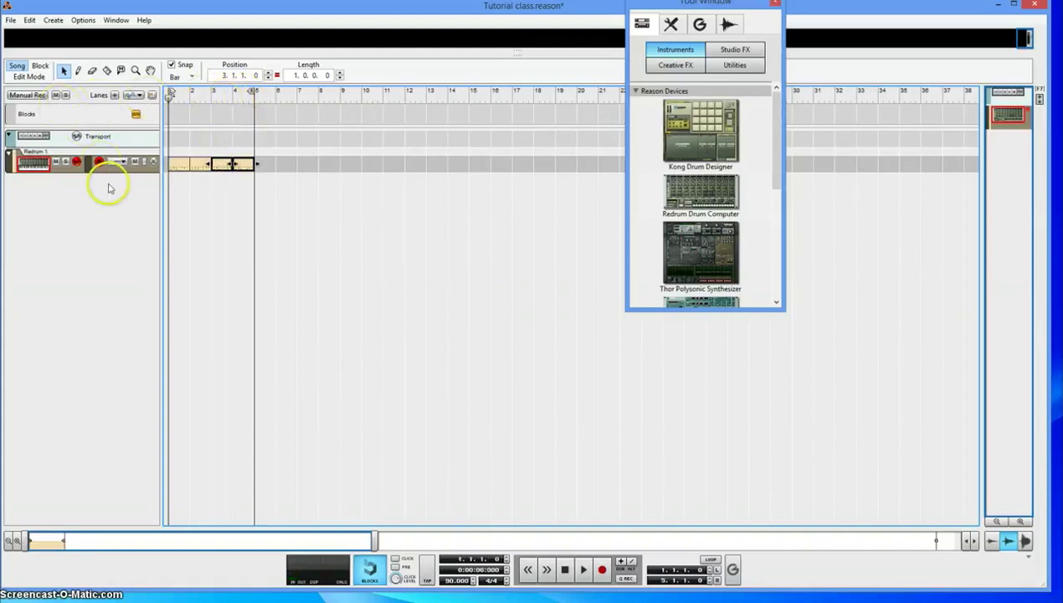
- Show the rack again with F6, turn Loop on, and play the song looping from bar 1
key("space")
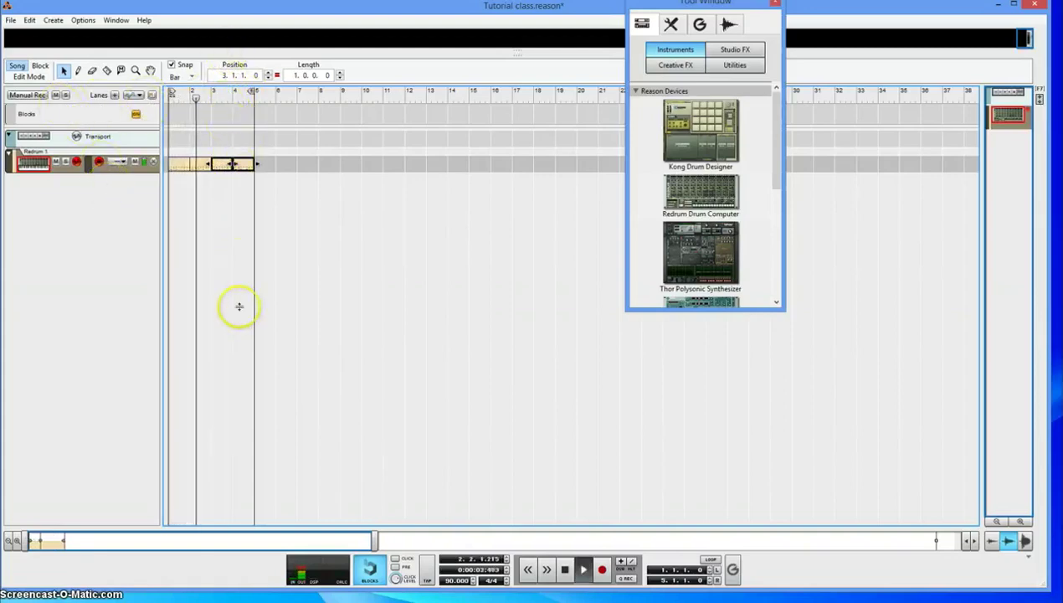
key("F6")
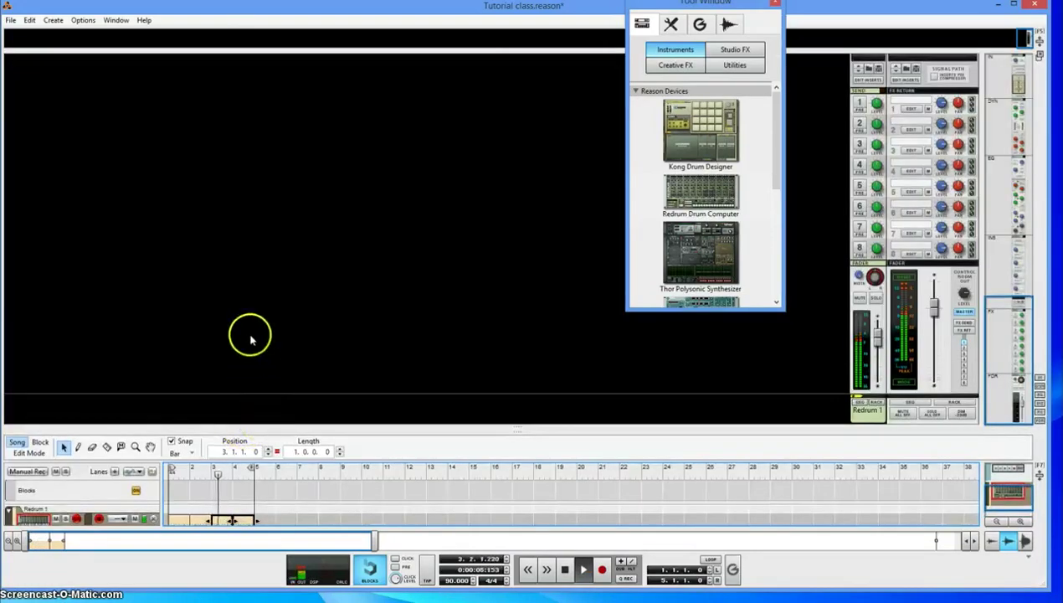
key("space")
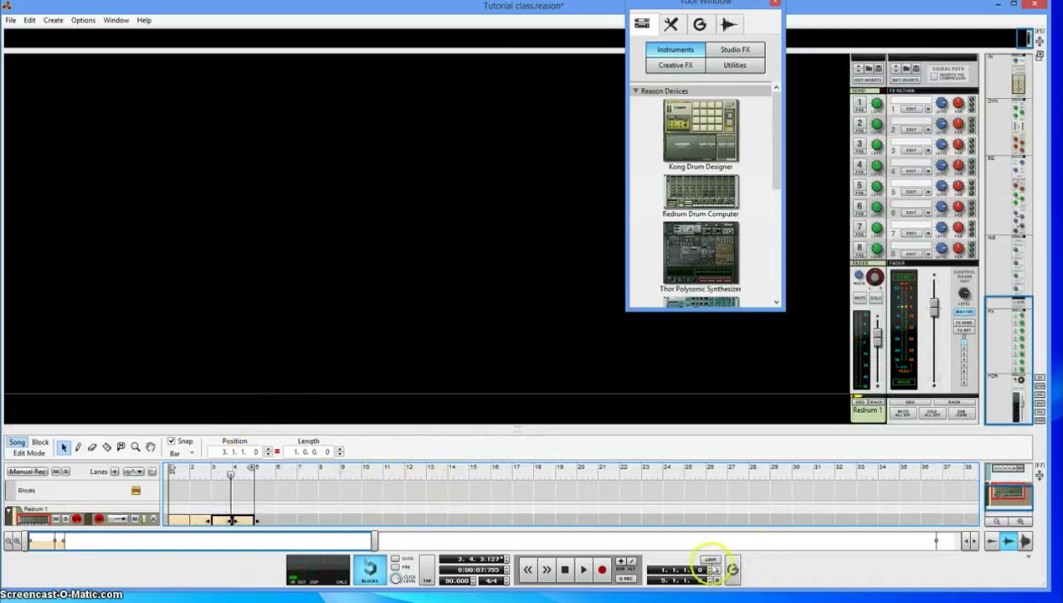
left_click(710, 559)
key("space")
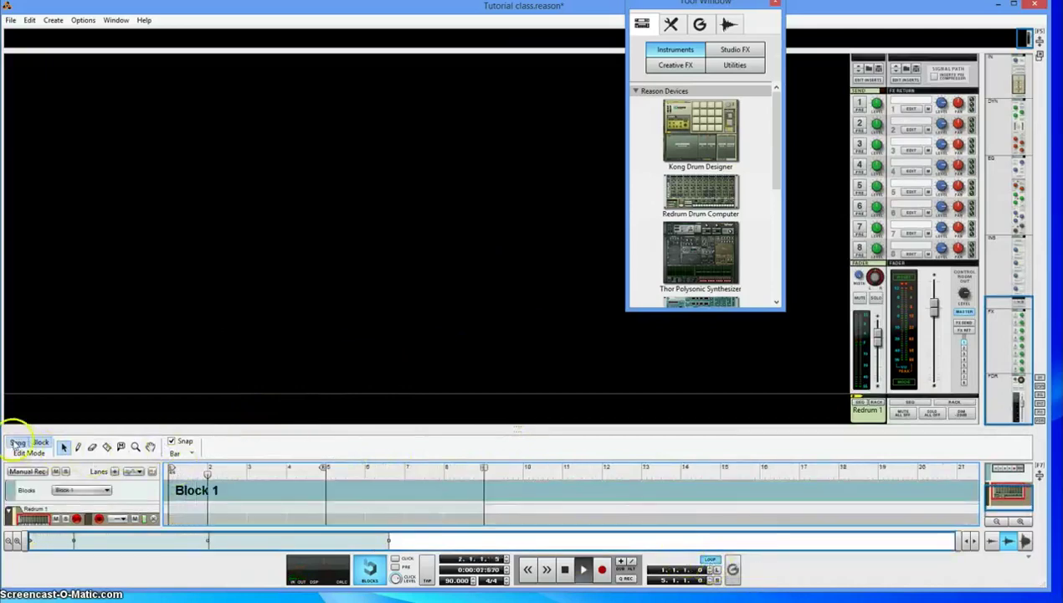
scroll(187, 159, "down", 5)
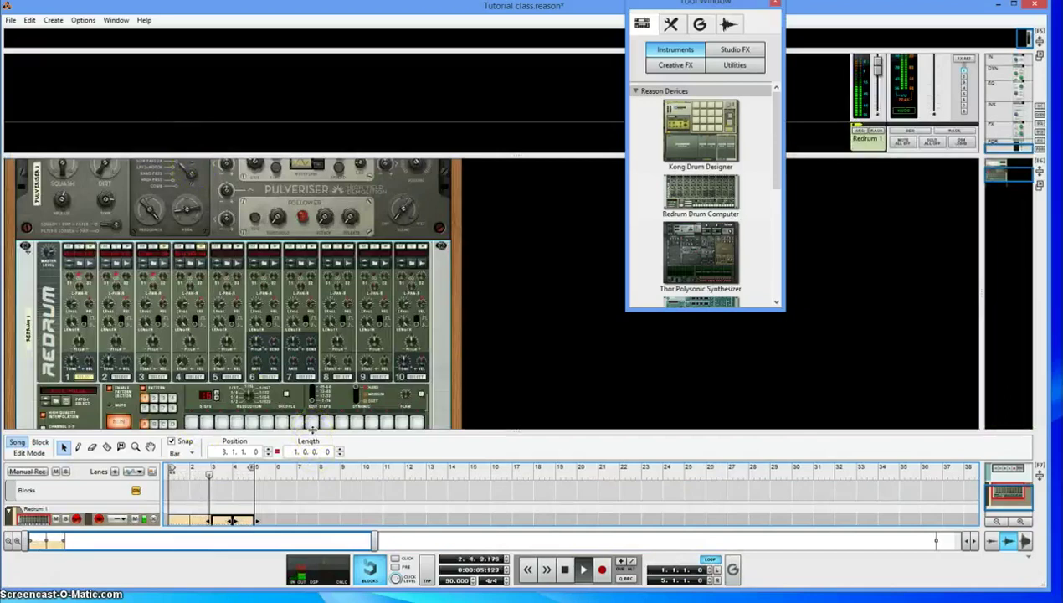
- Stop playback, browse Redrum channel 5's samples in Drum Kits Supply, and cancel without loading one
key("space")
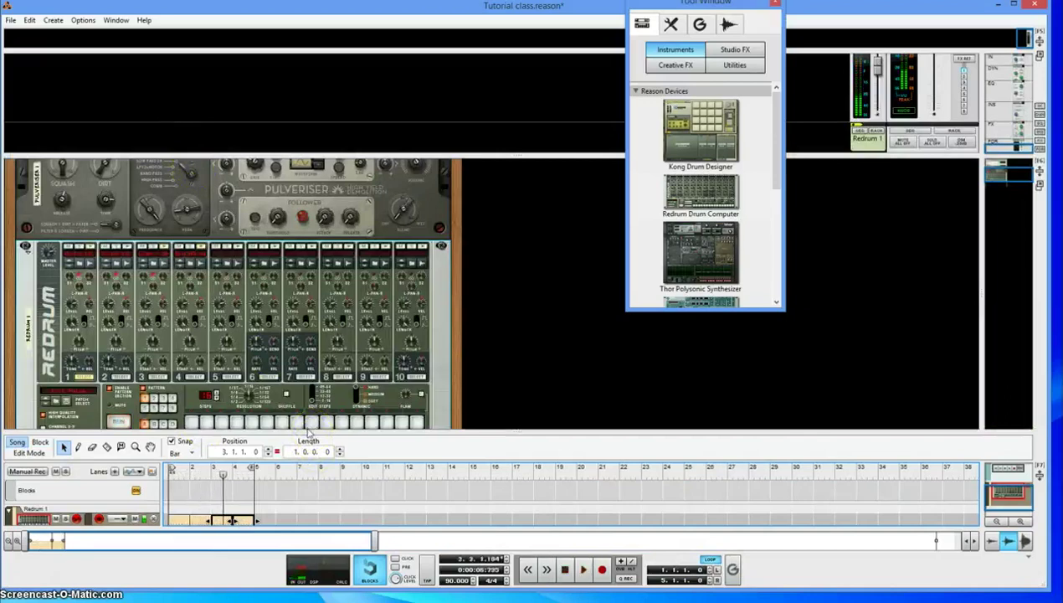
left_click(309, 439)
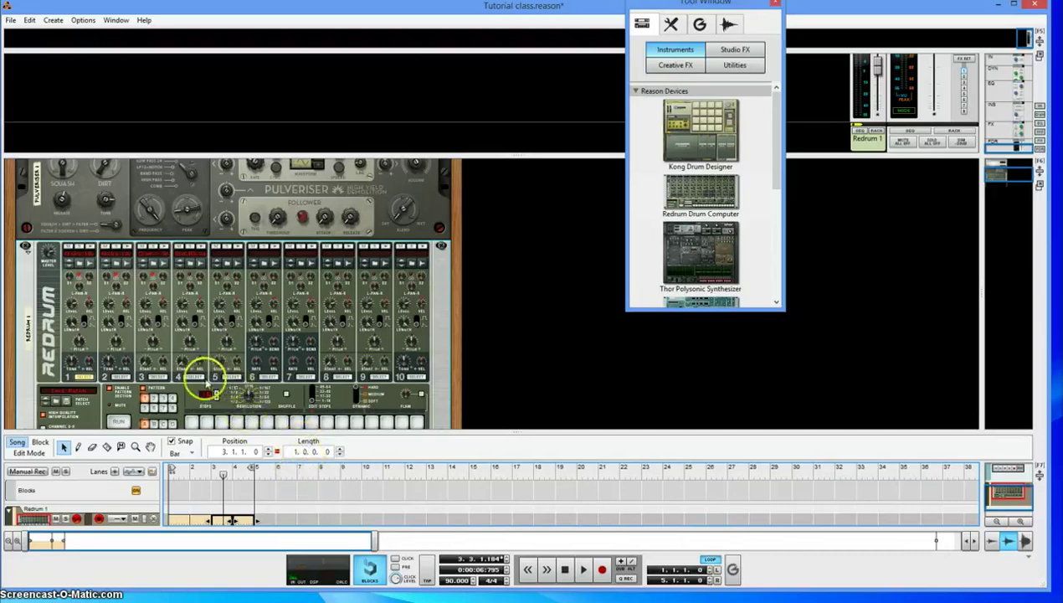
left_click(226, 376)
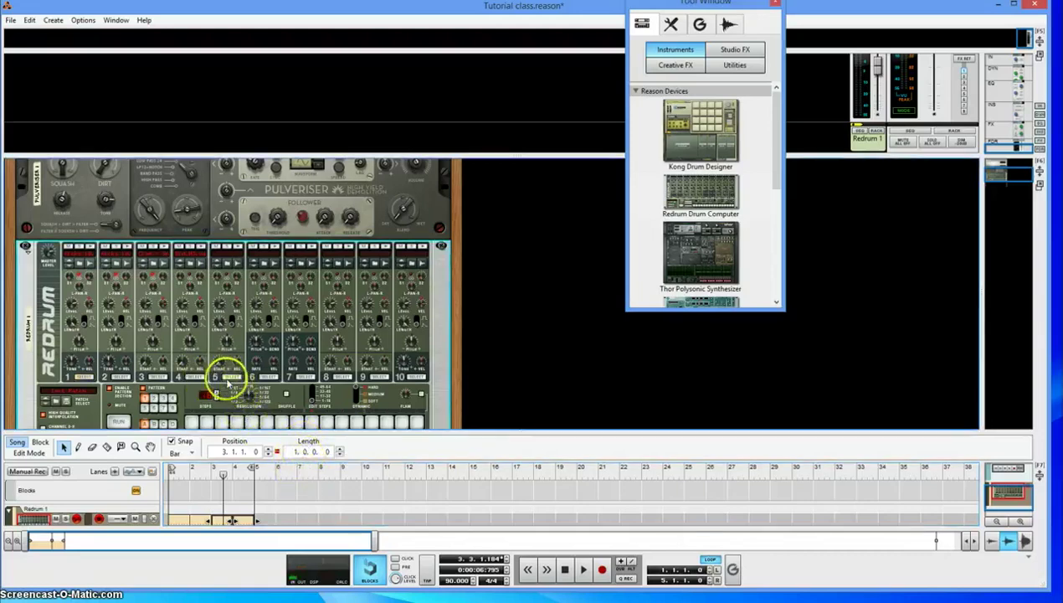
left_click(221, 262)
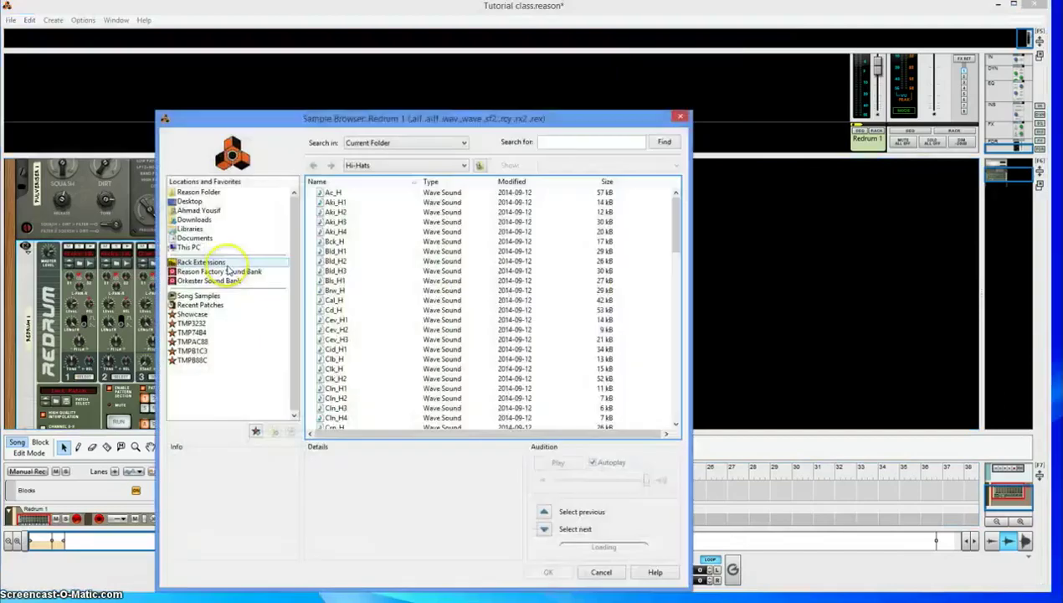
left_click(404, 166)
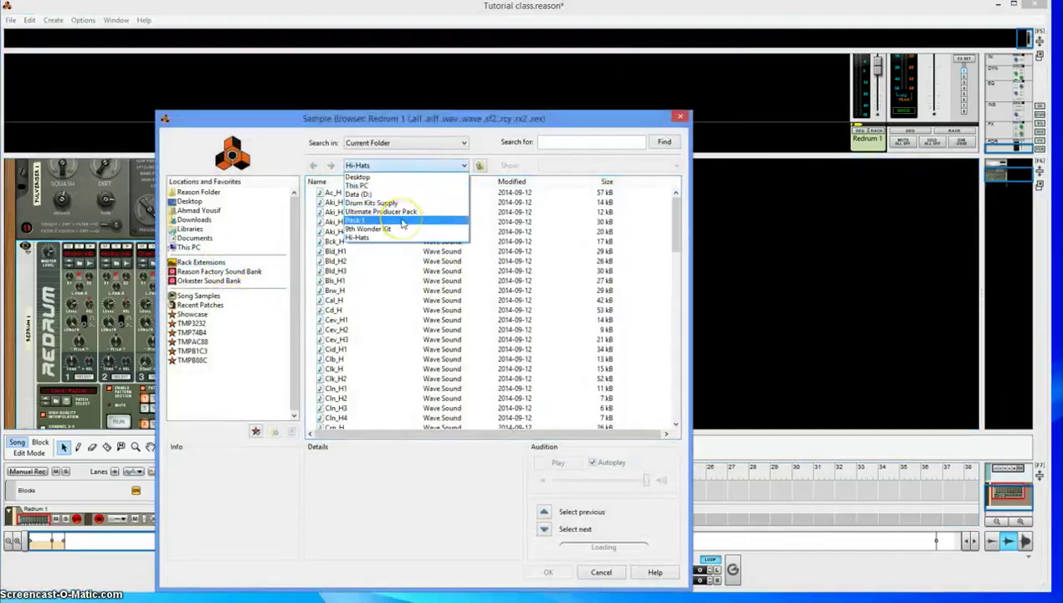
left_click(402, 203)
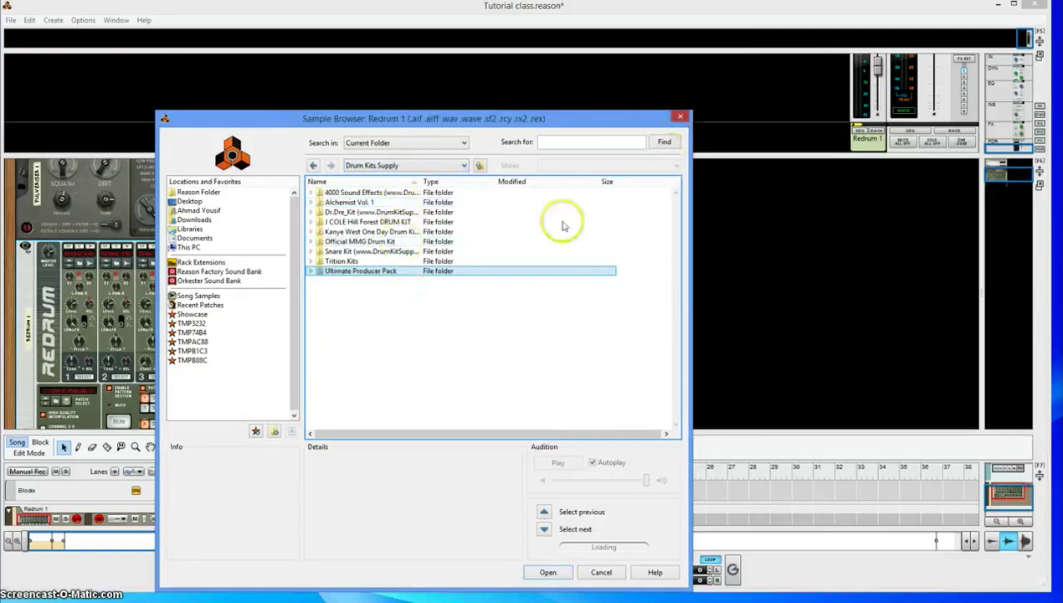
key("Escape")
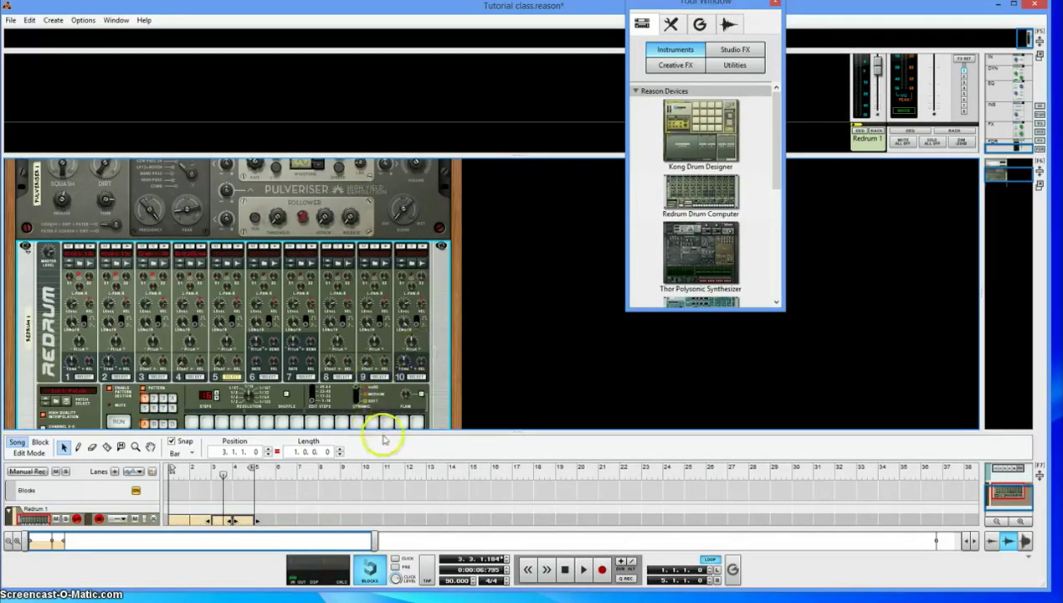
- Drag the rack divider up to show the Transport and Redrum 1 tracks in a larger sequencer
left_click_drag(387, 433, 387, 306)
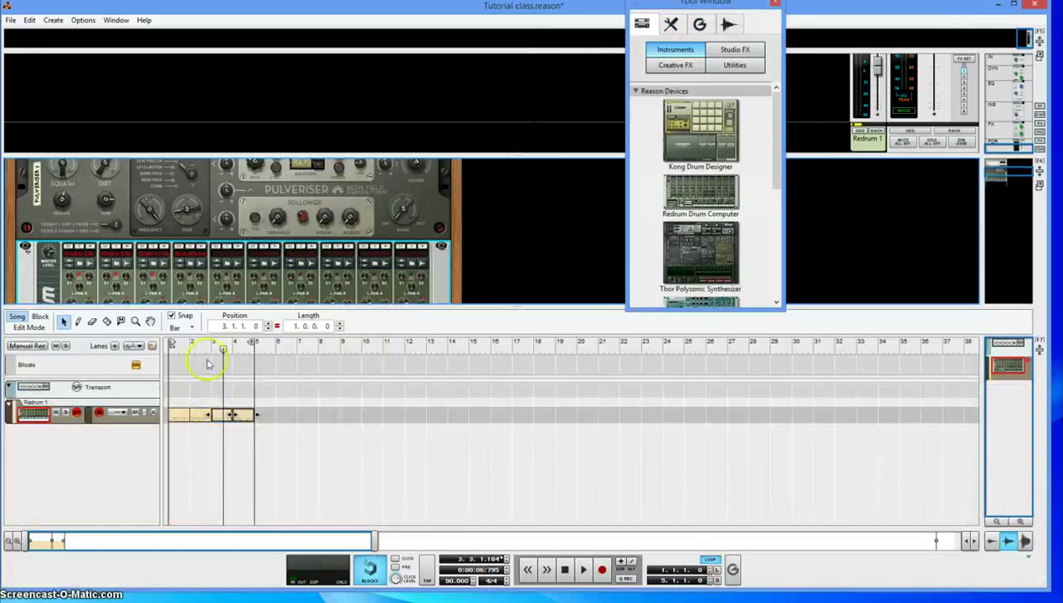